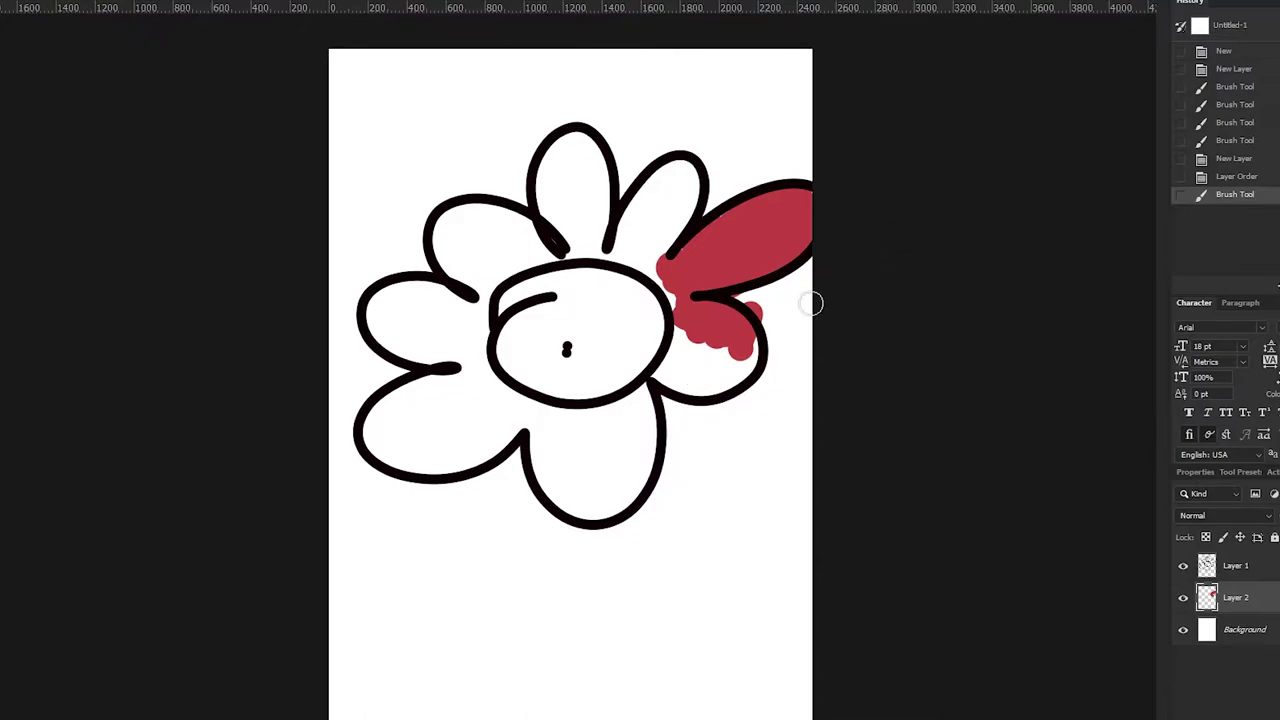
- Brush red over the right petal and the two upper petals on Layer 2
mouse_move(690, 353)
mouse_down()
mouse_move(668, 368)
mouse_move(692, 345)
mouse_up()
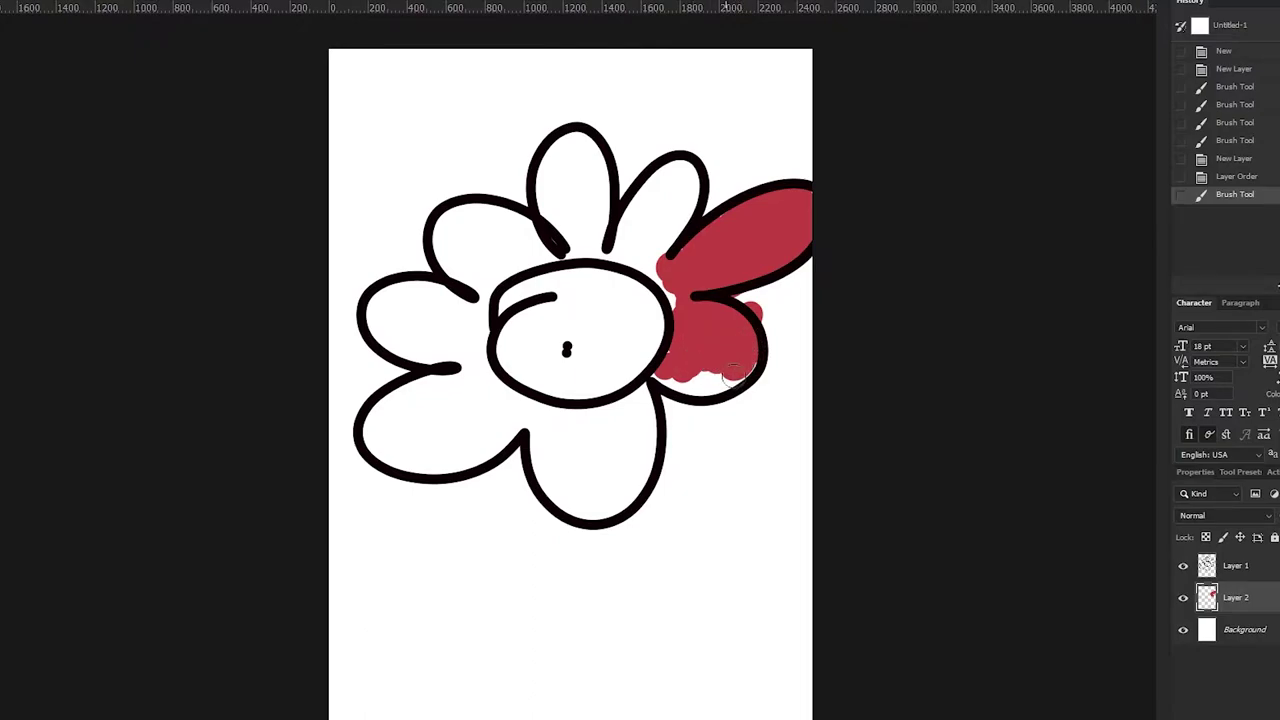
drag(733, 373, 687, 386)
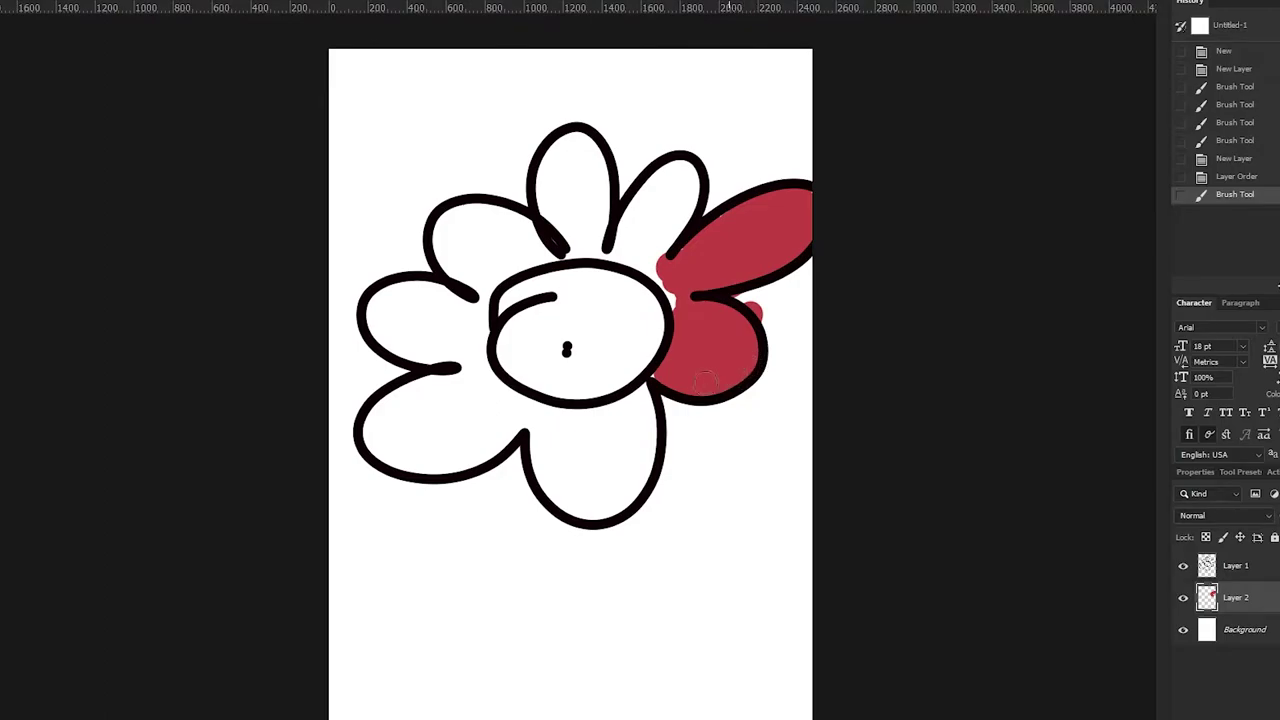
mouse_move(660, 262)
mouse_down()
mouse_move(632, 234)
mouse_move(620, 150)
mouse_move(600, 160)
mouse_move(653, 73)
mouse_move(720, 25)
mouse_move(705, 90)
mouse_move(666, 120)
mouse_move(651, 190)
mouse_move(666, 200)
mouse_move(615, 185)
mouse_up()
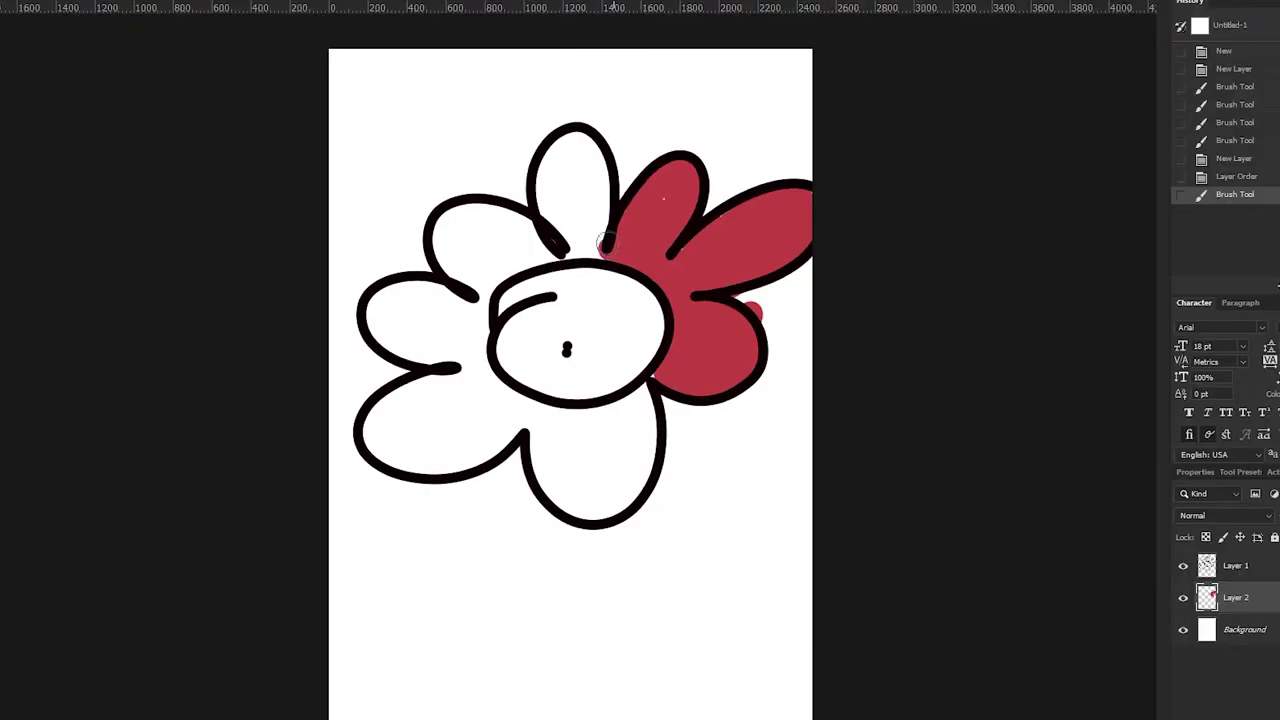
mouse_move(605, 243)
mouse_down()
mouse_move(582, 238)
mouse_move(540, 180)
mouse_move(635, 212)
mouse_move(689, 197)
mouse_move(666, 374)
mouse_move(629, 251)
mouse_up()
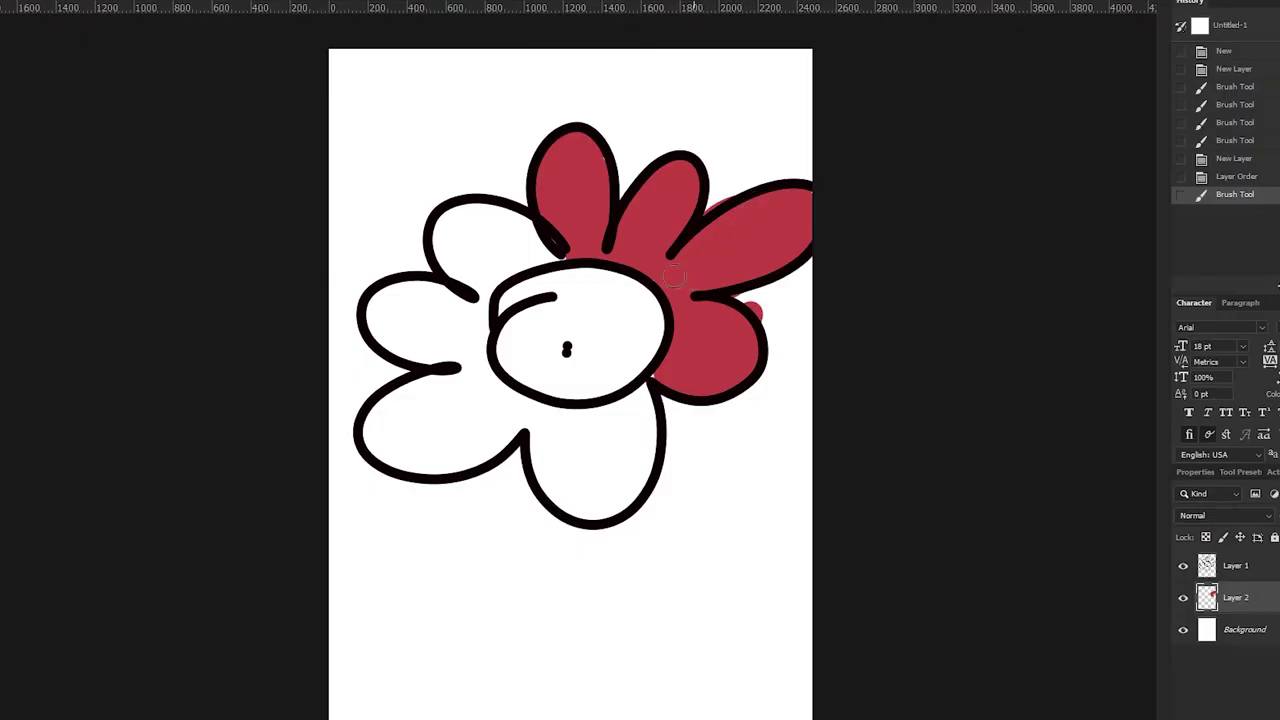
mouse_move(674, 277)
mouse_down()
mouse_move(584, 268)
mouse_move(502, 226)
mouse_up()
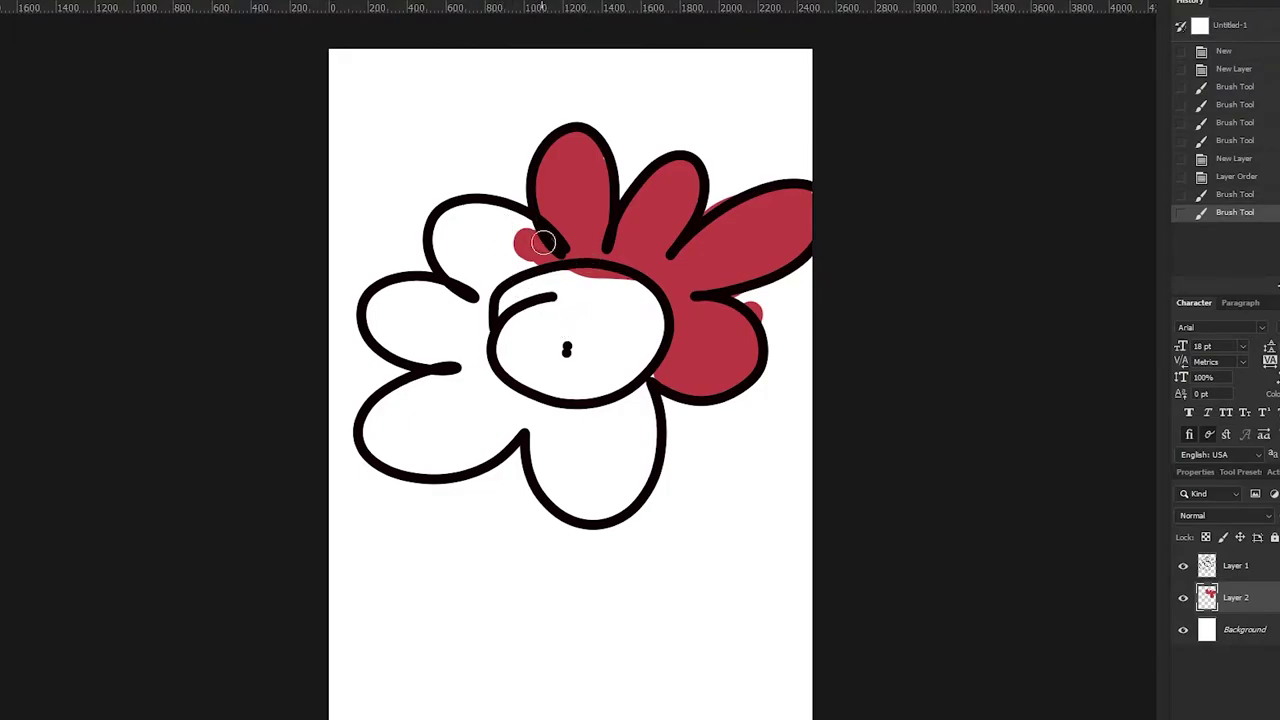
- Paint the upper-left and left petals red and start filling the lower-left petal
mouse_move(539, 248)
mouse_down()
mouse_move(520, 226)
mouse_move(457, 214)
mouse_move(443, 229)
mouse_move(540, 250)
mouse_move(482, 286)
mouse_move(447, 260)
mouse_up()
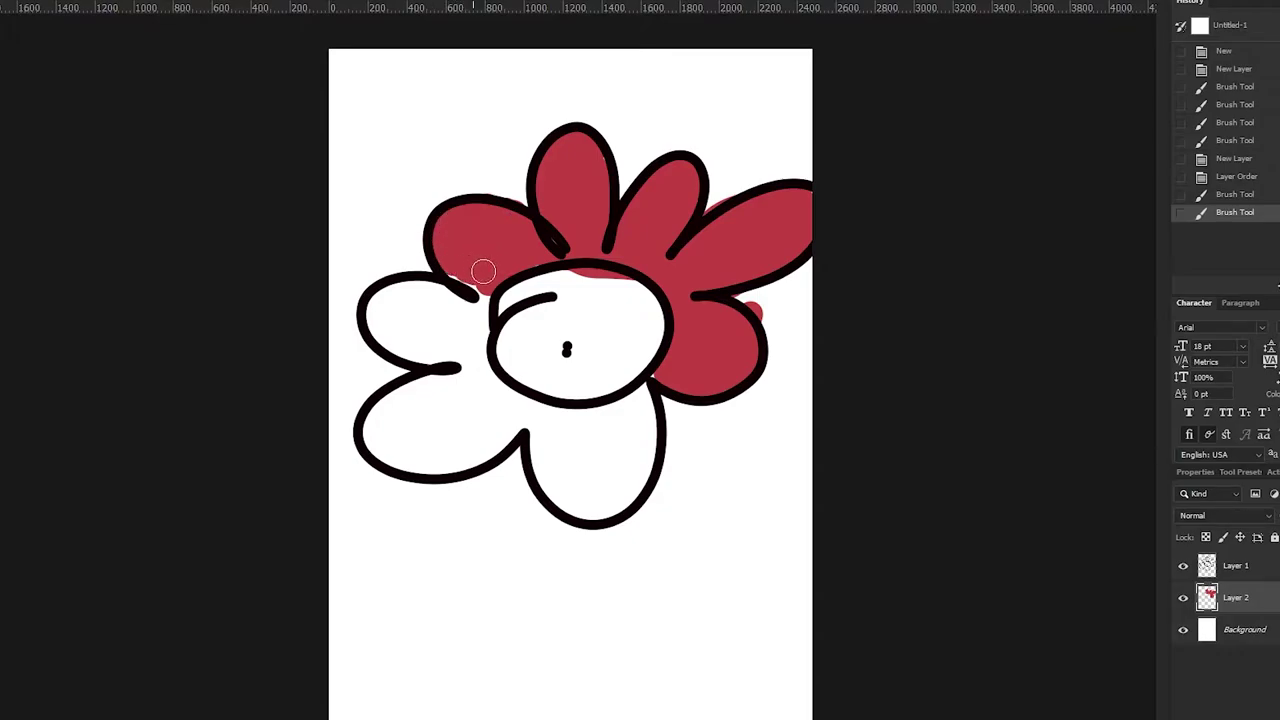
mouse_move(481, 290)
mouse_down()
mouse_move(462, 318)
mouse_move(448, 316)
mouse_move(451, 302)
mouse_move(412, 312)
mouse_move(410, 290)
mouse_move(415, 307)
mouse_move(398, 300)
mouse_move(405, 284)
mouse_move(379, 307)
mouse_move(397, 327)
mouse_move(409, 303)
mouse_move(428, 341)
mouse_move(445, 322)
mouse_move(476, 322)
mouse_move(480, 338)
mouse_move(475, 347)
mouse_move(475, 300)
mouse_move(449, 357)
mouse_move(411, 334)
mouse_move(392, 346)
mouse_move(472, 365)
mouse_move(432, 393)
mouse_move(400, 388)
mouse_move(389, 423)
mouse_move(371, 417)
mouse_move(403, 447)
mouse_move(457, 400)
mouse_move(478, 402)
mouse_up()
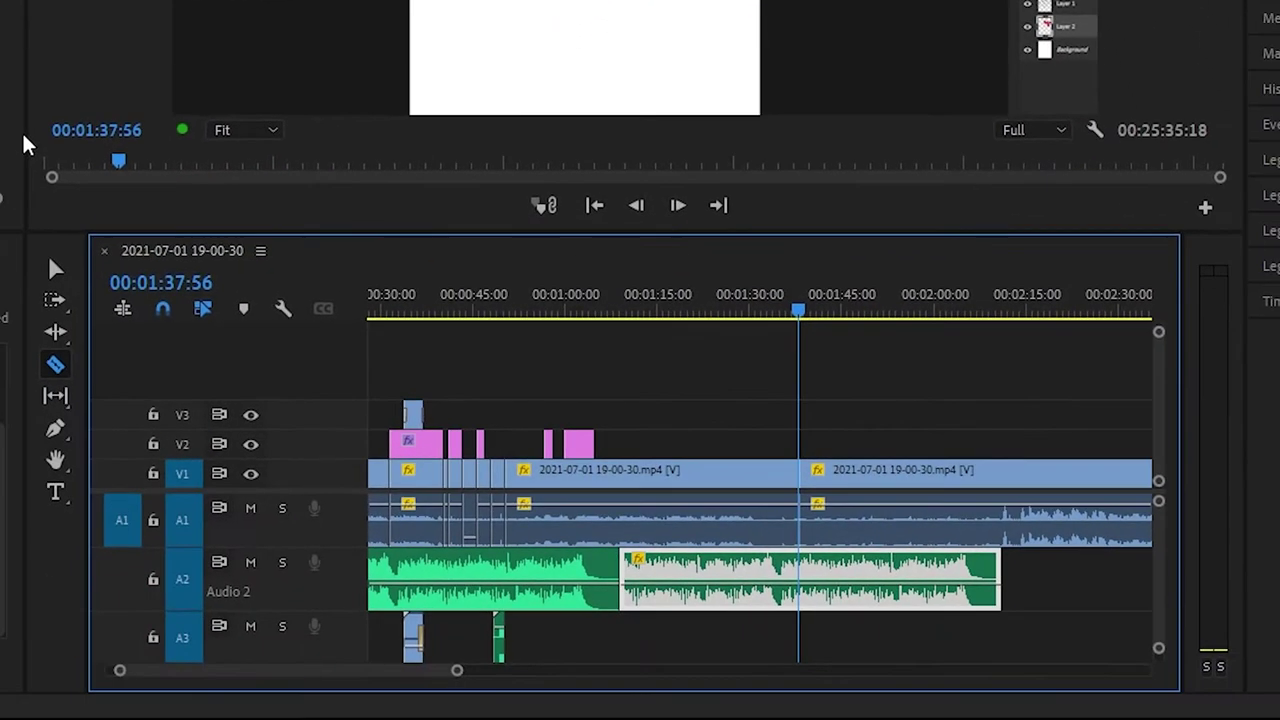
- Zoom the Premiere Pro timeline and scroll right to the end of the 25-minute clip
key(minus)
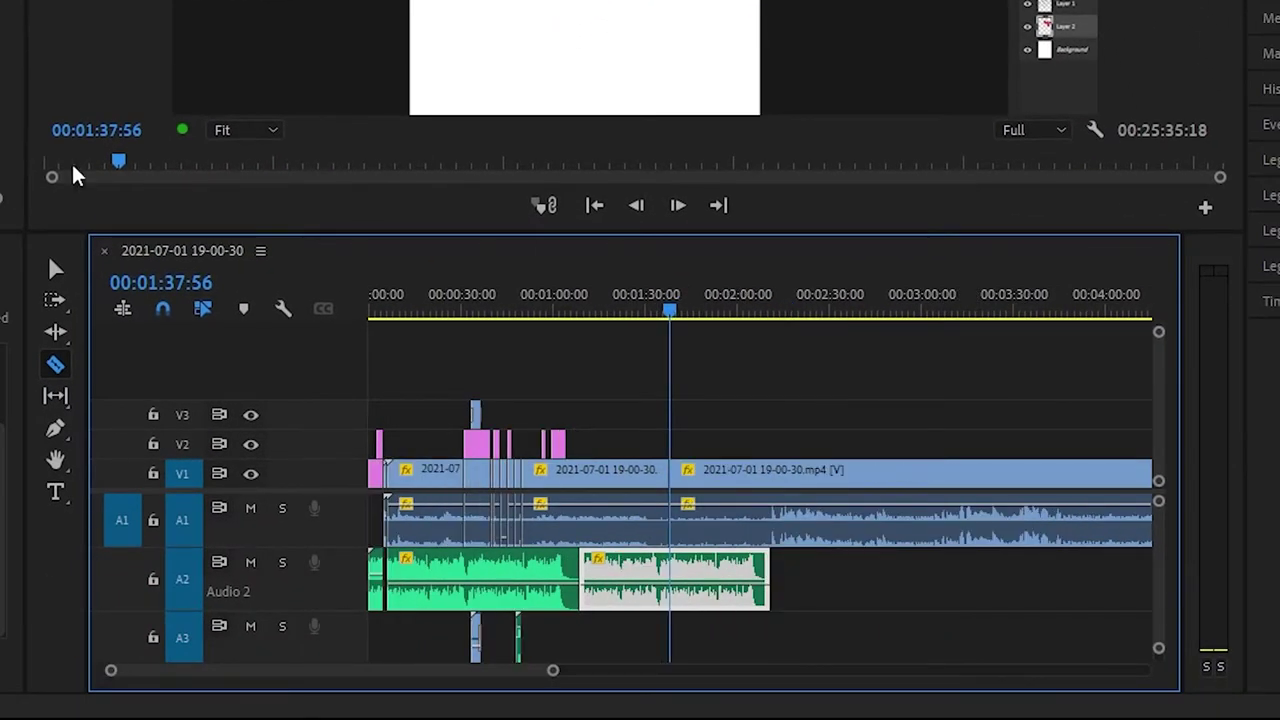
key(equal)
key(equal)
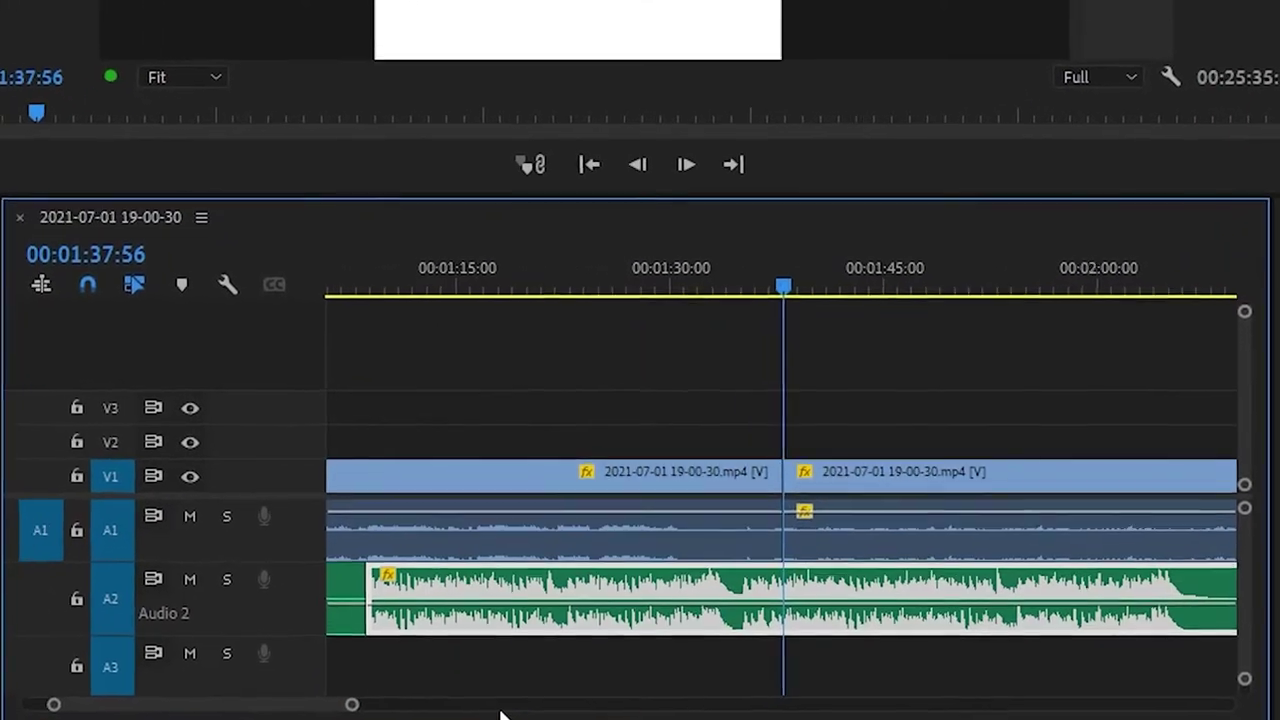
scroll(700, 450, right, 5)
scroll(700, 450, right, 3)
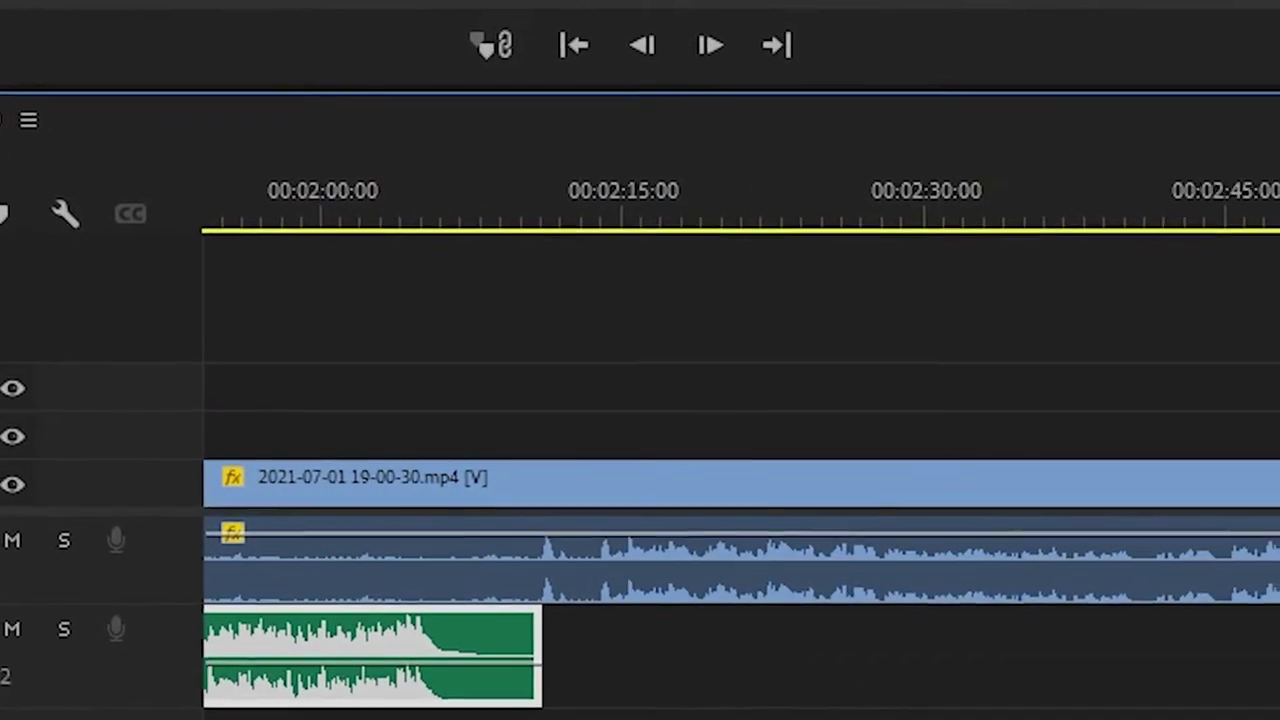
scroll(700, 450, right, 5)
scroll(700, 450, right, 5)
scroll(640, 450, right, 5)
scroll(640, 450, right, 5)
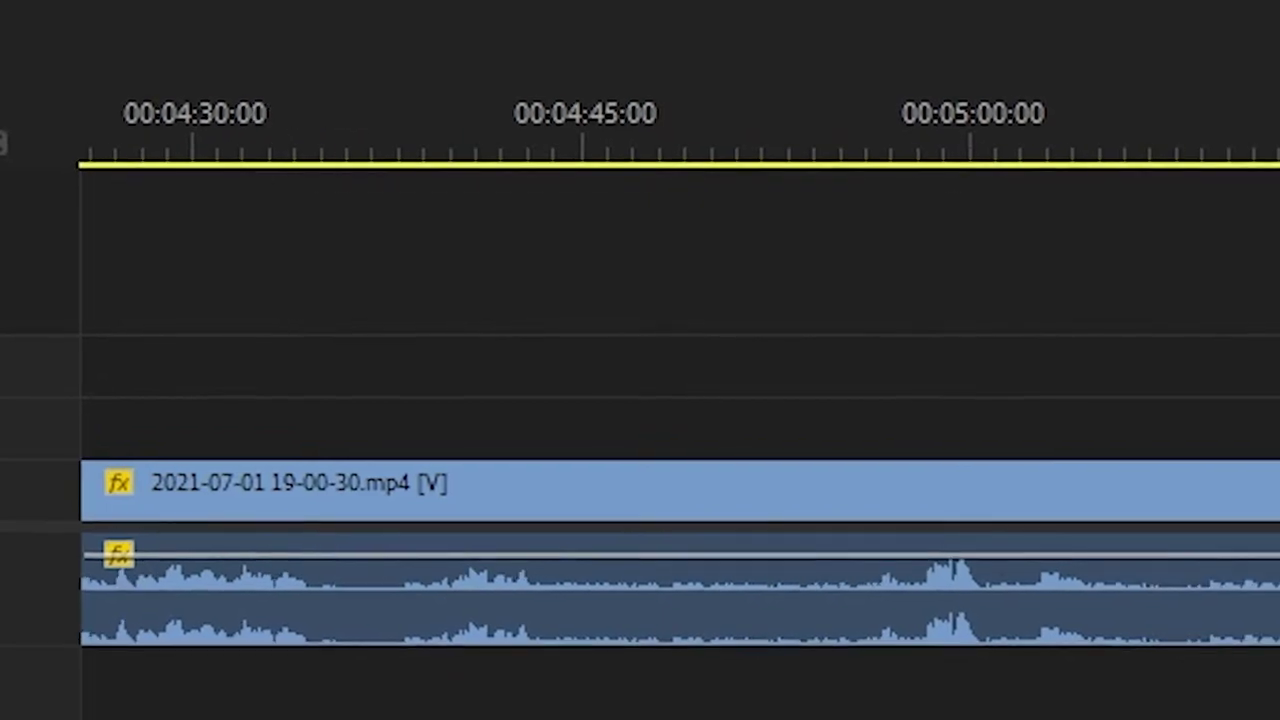
scroll(640, 450, right, 5)
scroll(640, 450, right, 3)
scroll(640, 450, right, 3)
scroll(640, 450, right, 6)
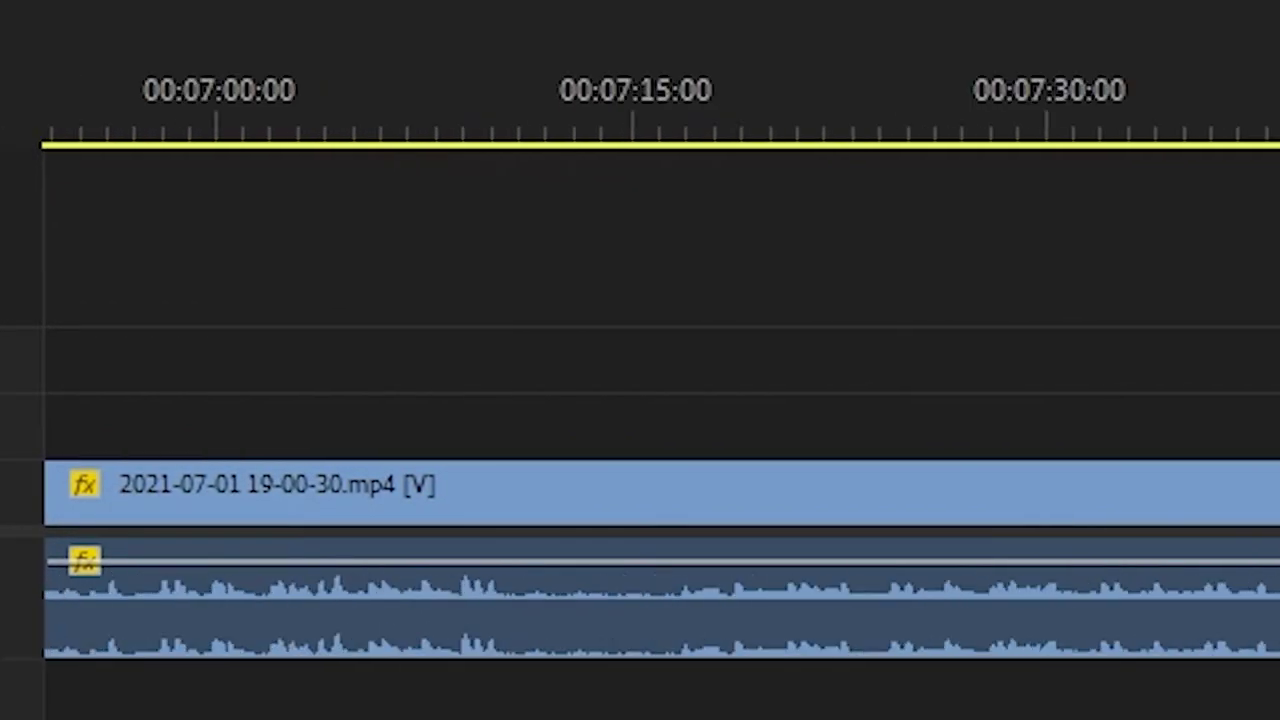
scroll(640, 450, right, 4)
scroll(640, 450, right, 5)
scroll(640, 450, right, 6)
scroll(640, 450, right, 4)
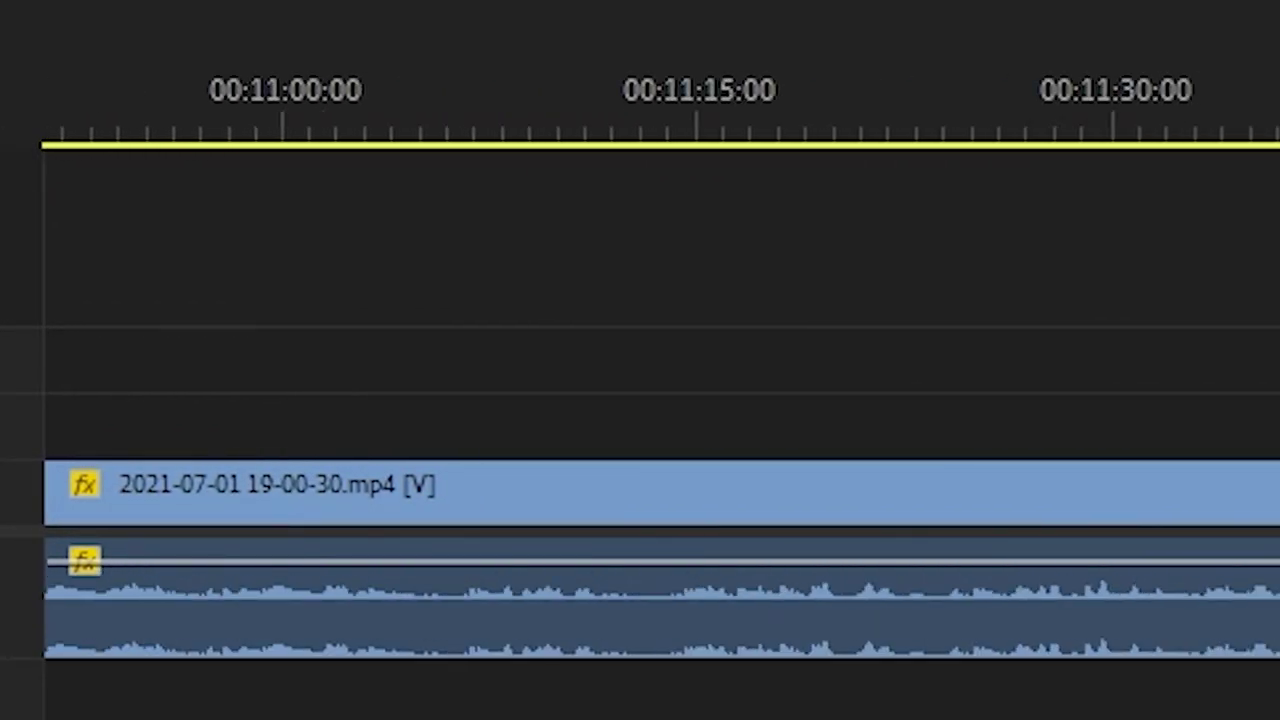
scroll(640, 450, right, 4)
scroll(640, 450, right, 5)
scroll(640, 450, right, 8)
scroll(640, 450, right, 10)
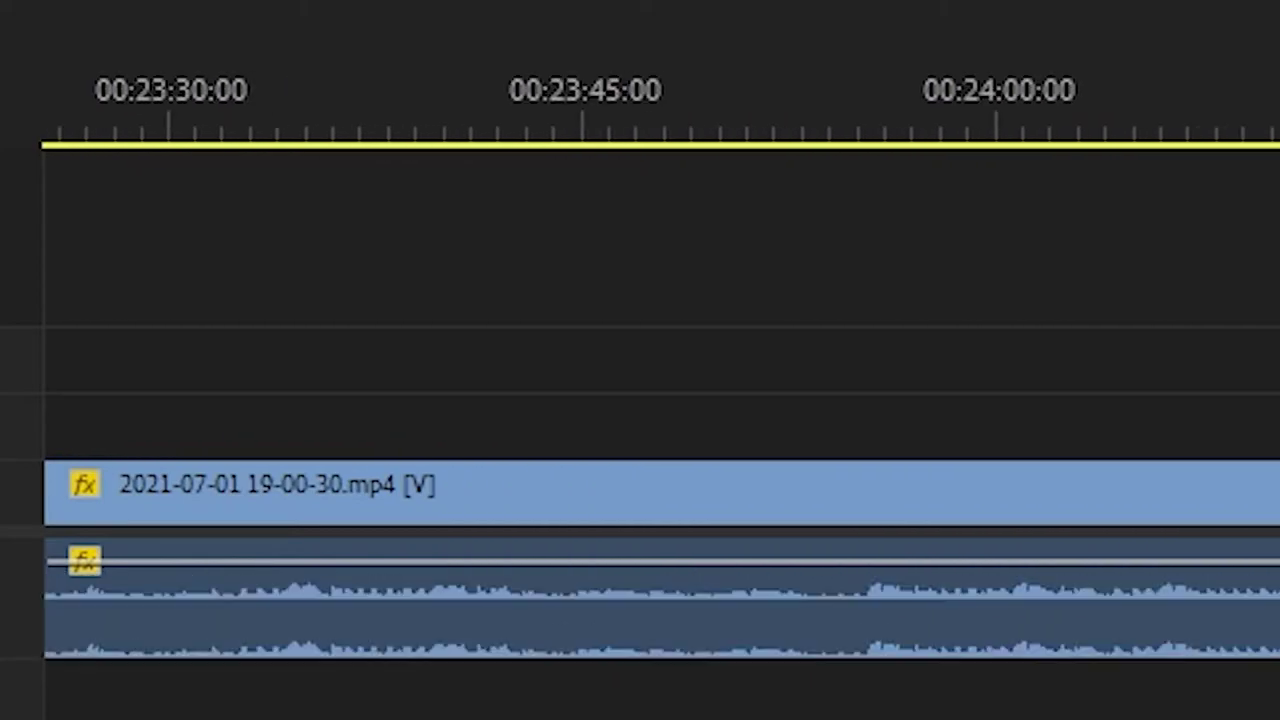
scroll(640, 450, right, 6)
scroll(640, 450, left, 3)
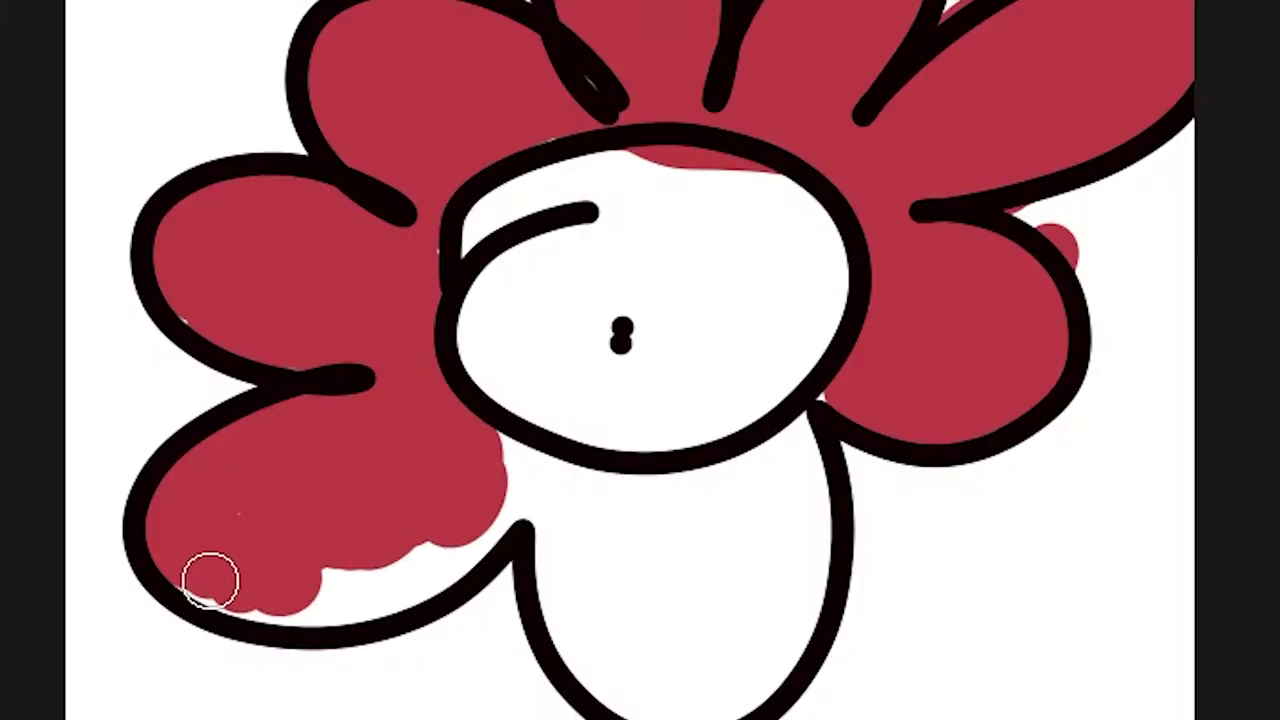
- Paint the remaining lower-left petal and the area under the centre red
mouse_move(515, 482)
mouse_down()
mouse_move(377, 594)
mouse_move(449, 523)
mouse_move(531, 489)
mouse_move(771, 466)
mouse_move(820, 520)
mouse_move(597, 583)
mouse_move(726, 531)
mouse_move(797, 663)
mouse_move(560, 534)
mouse_move(706, 614)
mouse_move(600, 677)
mouse_move(625, 516)
mouse_up()
drag(577, 409, 562, 407)
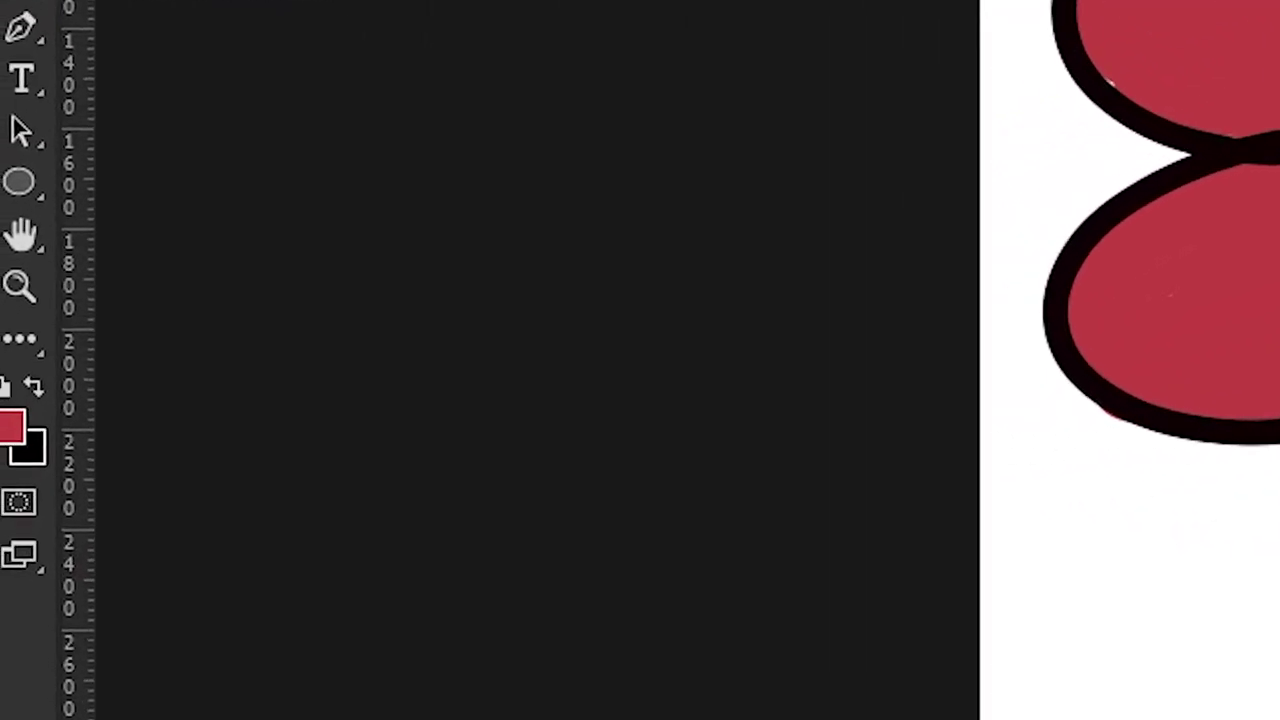
- Change the paint colour to pale yellow e1e079 and brush most of the flower's centre
click(76, 362)
drag(1088, 352, 1088, 330)
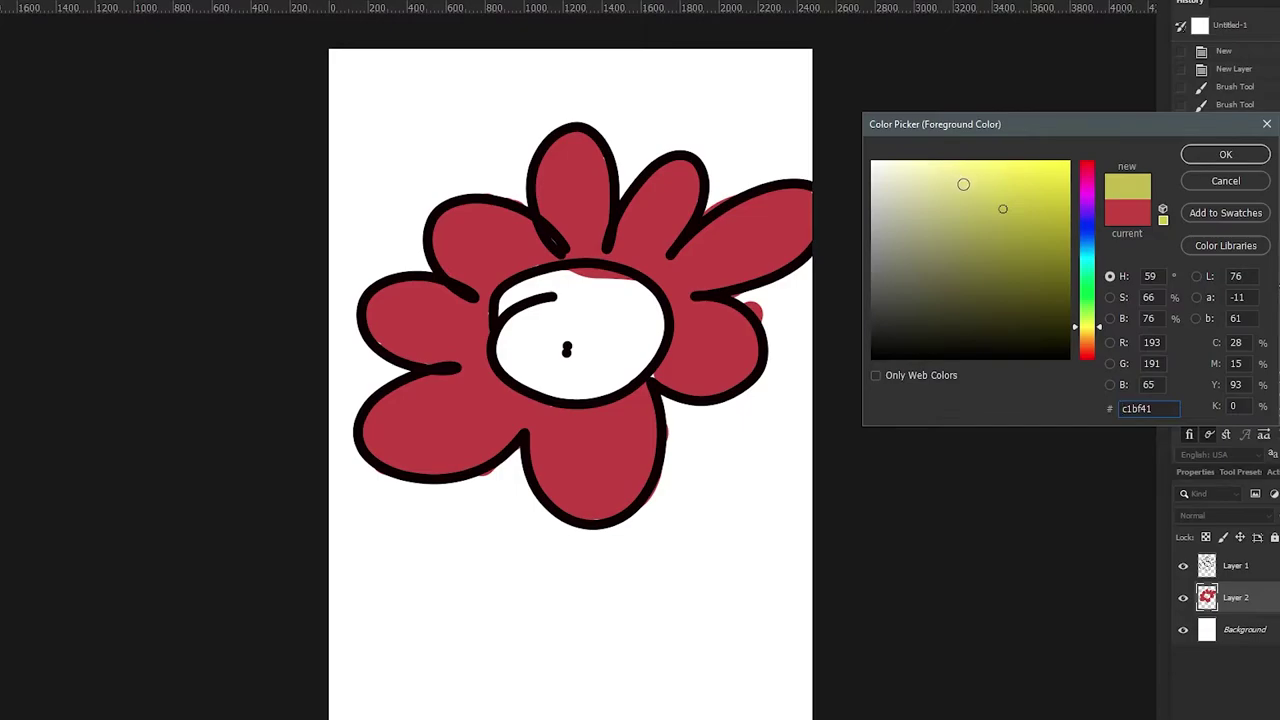
click(963, 184)
key(Return)
click(617, 308)
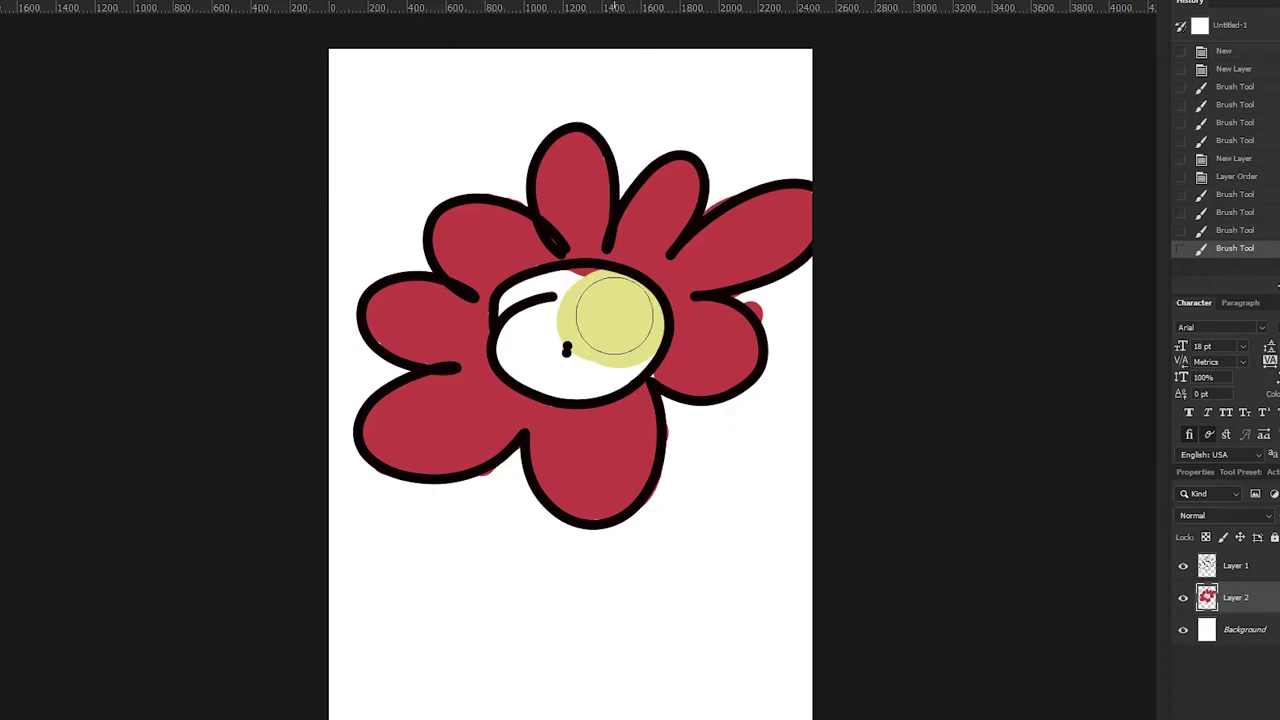
mouse_move(603, 322)
mouse_down()
mouse_move(590, 305)
mouse_move(553, 313)
mouse_move(574, 345)
mouse_move(634, 334)
mouse_move(530, 370)
mouse_up()
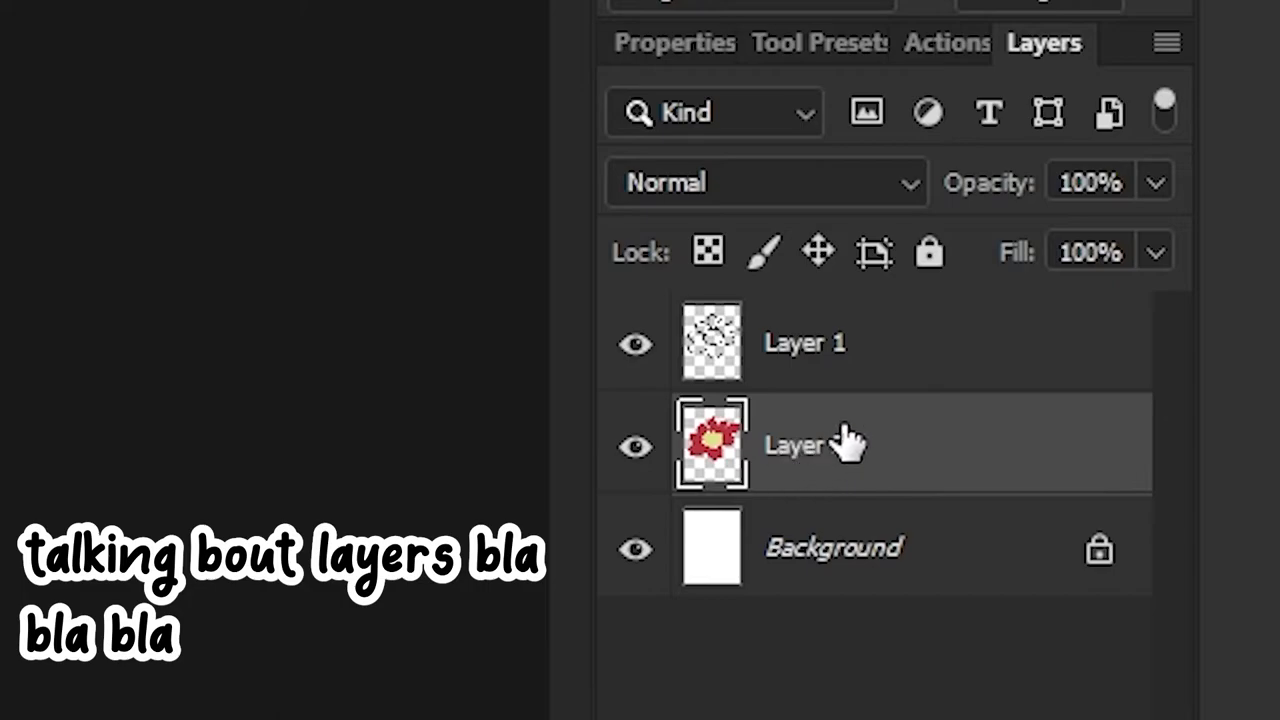
- On Layer 1, erase the black dot and curved marks inside the yellow centre
click(905, 365)
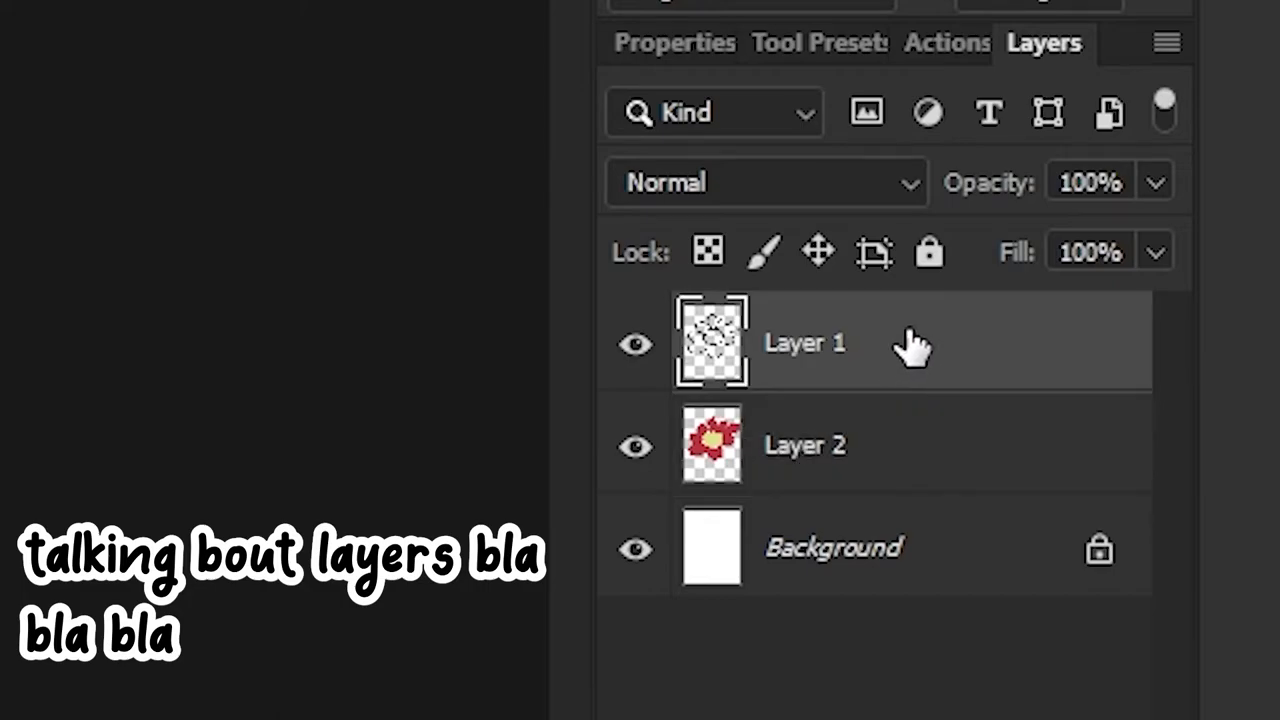
key(e)
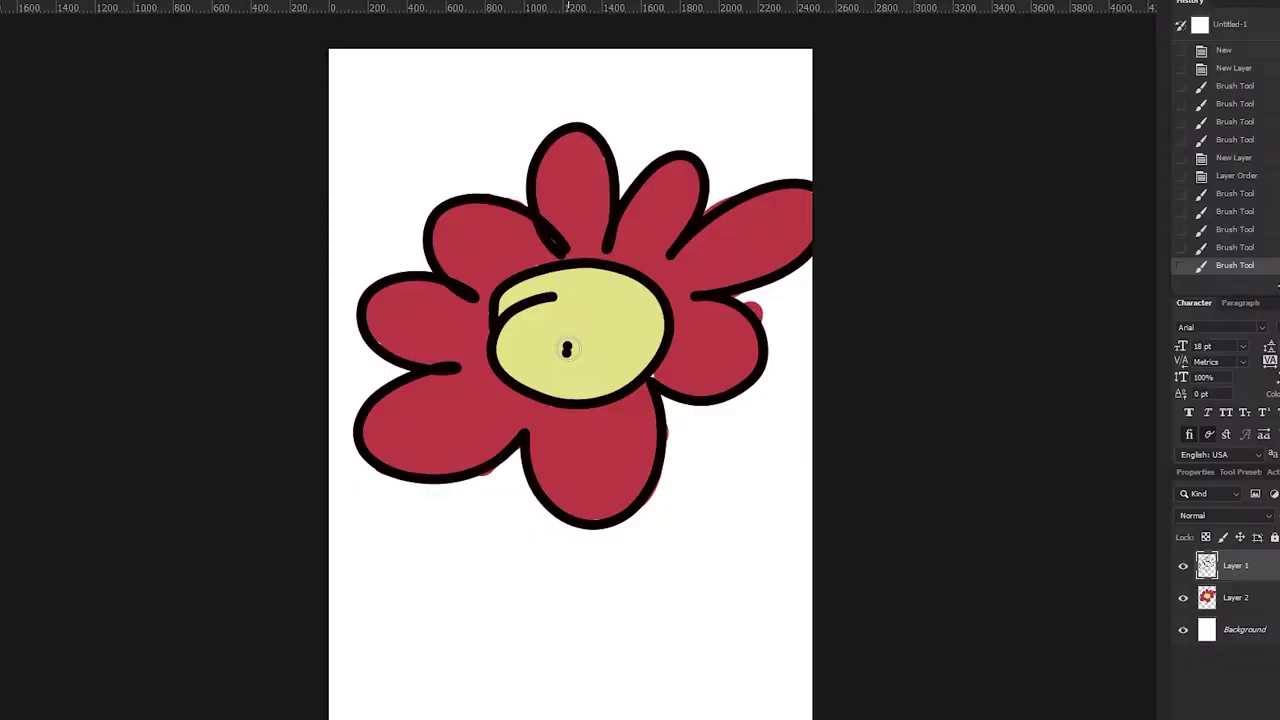
click(566, 348)
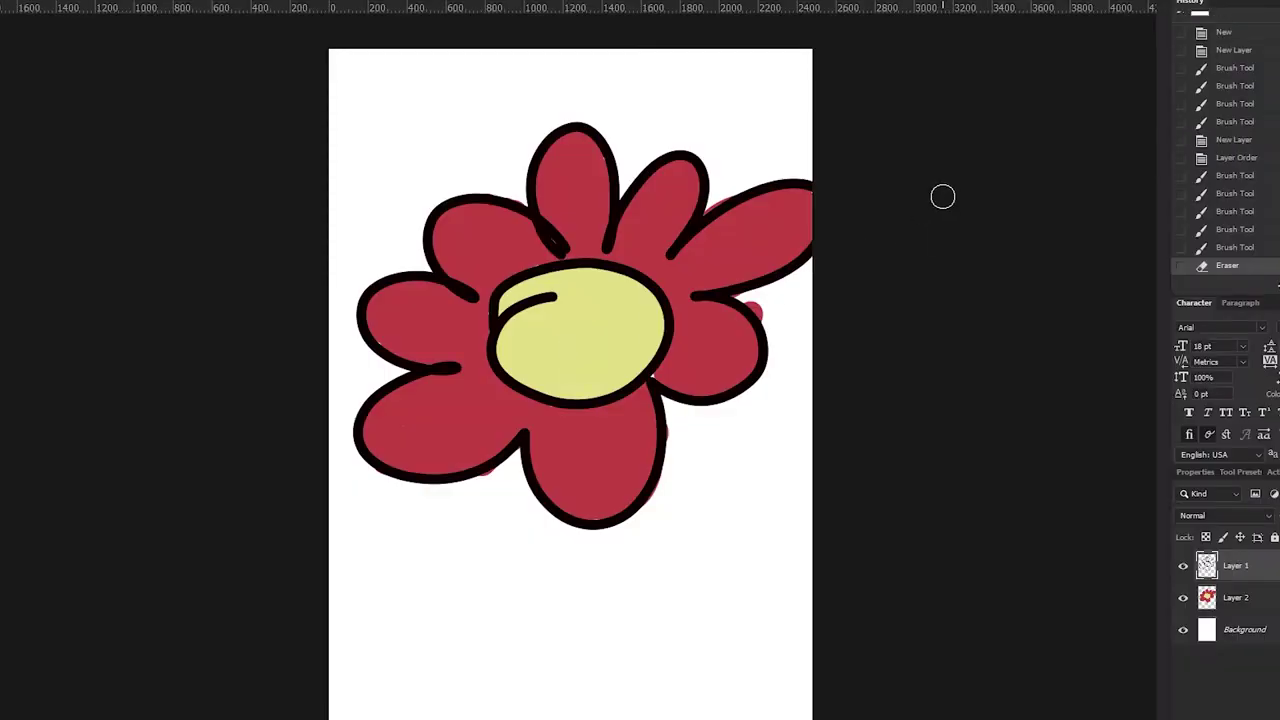
mouse_move(545, 300)
mouse_down()
mouse_move(530, 300)
mouse_move(539, 334)
mouse_up()
click(533, 296)
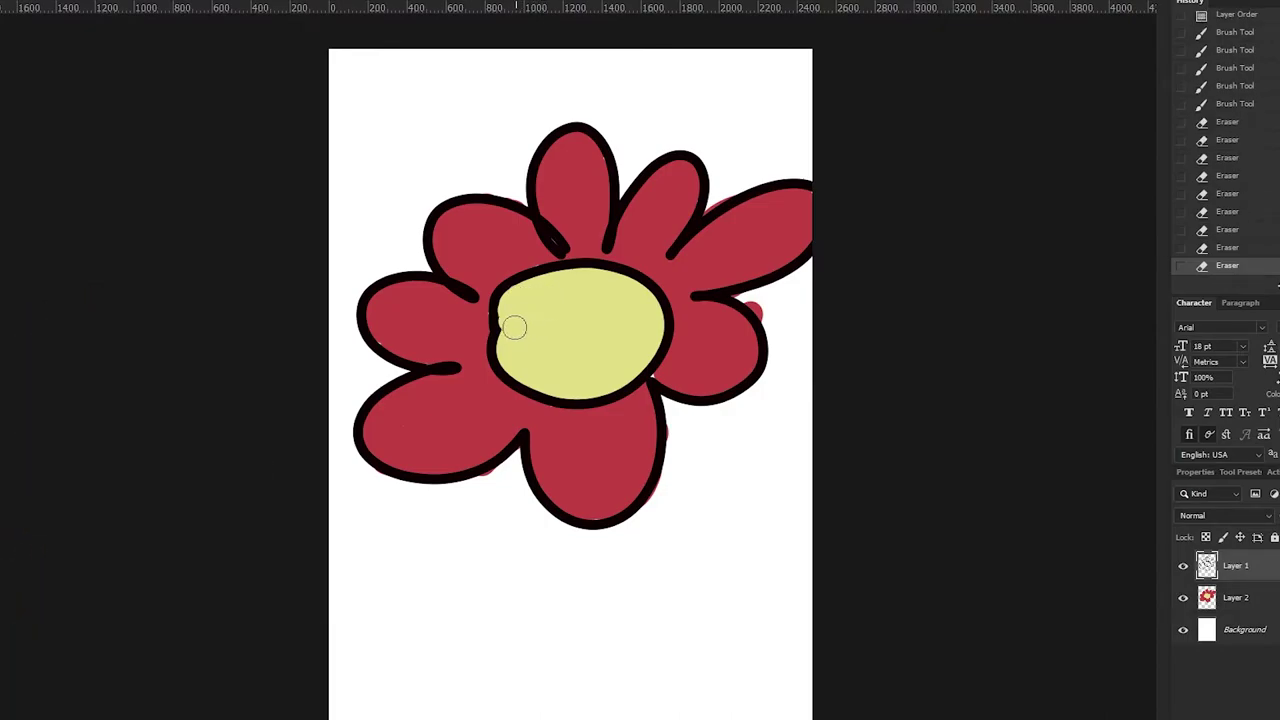
click(510, 327)
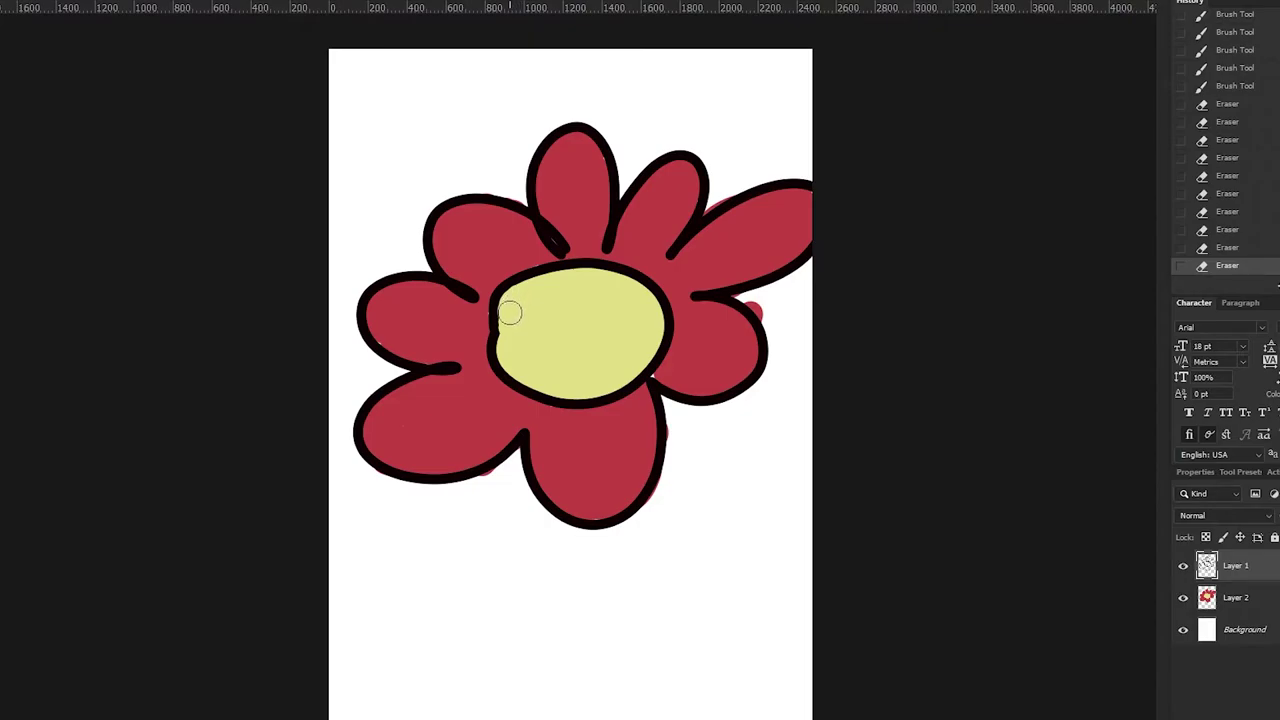
drag(509, 334, 533, 362)
- Draw a black stem and a leaf outline, undoing the stray vein stroke in the leaf
key(b)
drag(525, 440, 483, 714)
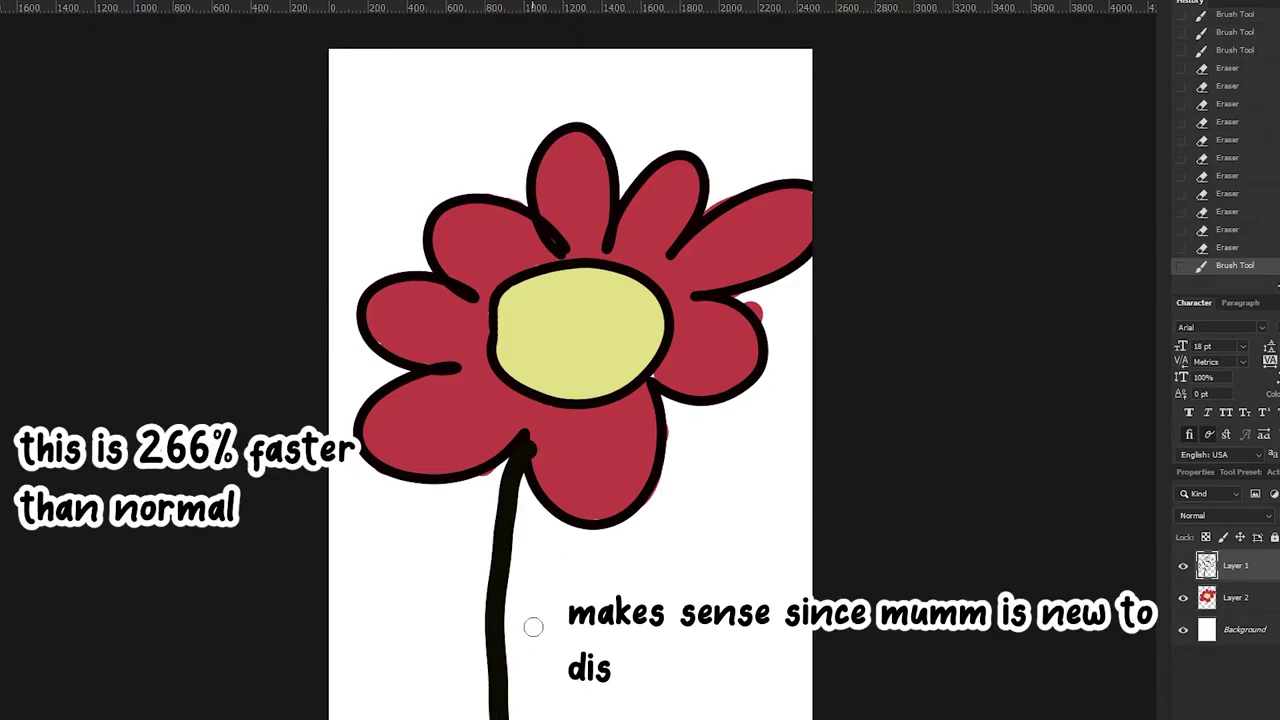
mouse_move(490, 635)
mouse_down()
mouse_move(506, 671)
mouse_move(638, 556)
mouse_up()
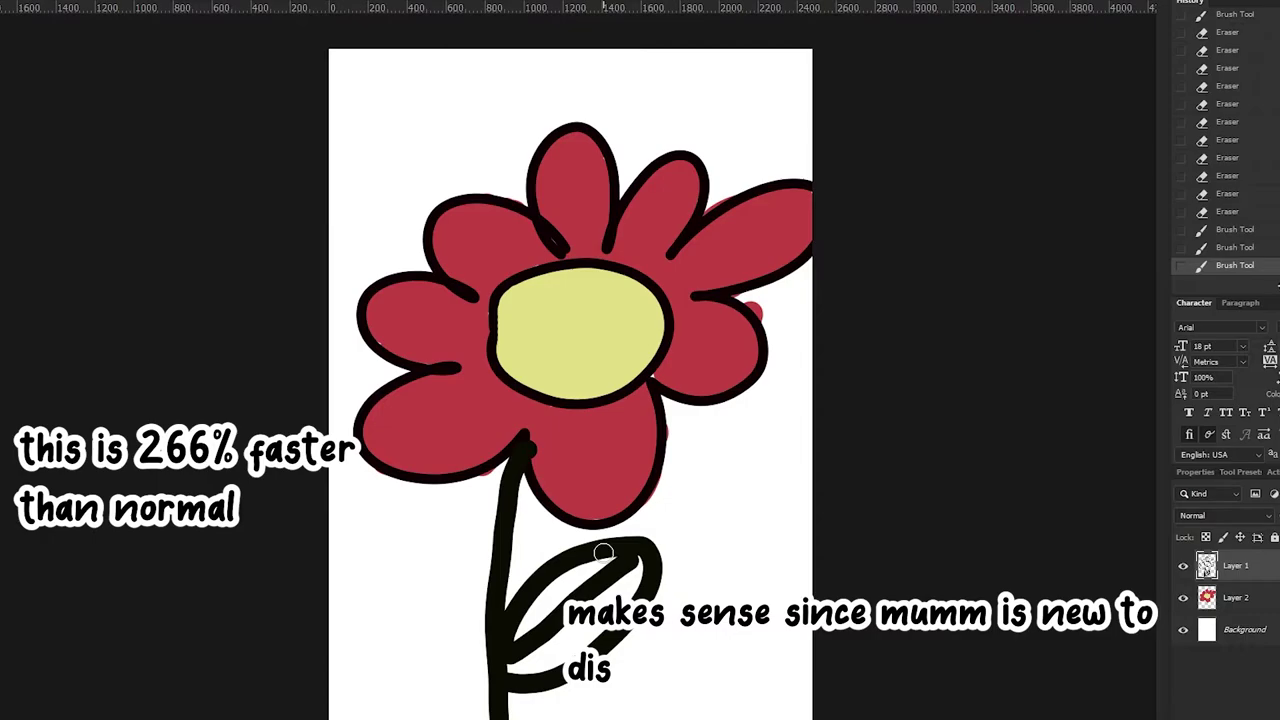
key(ctrl+z)
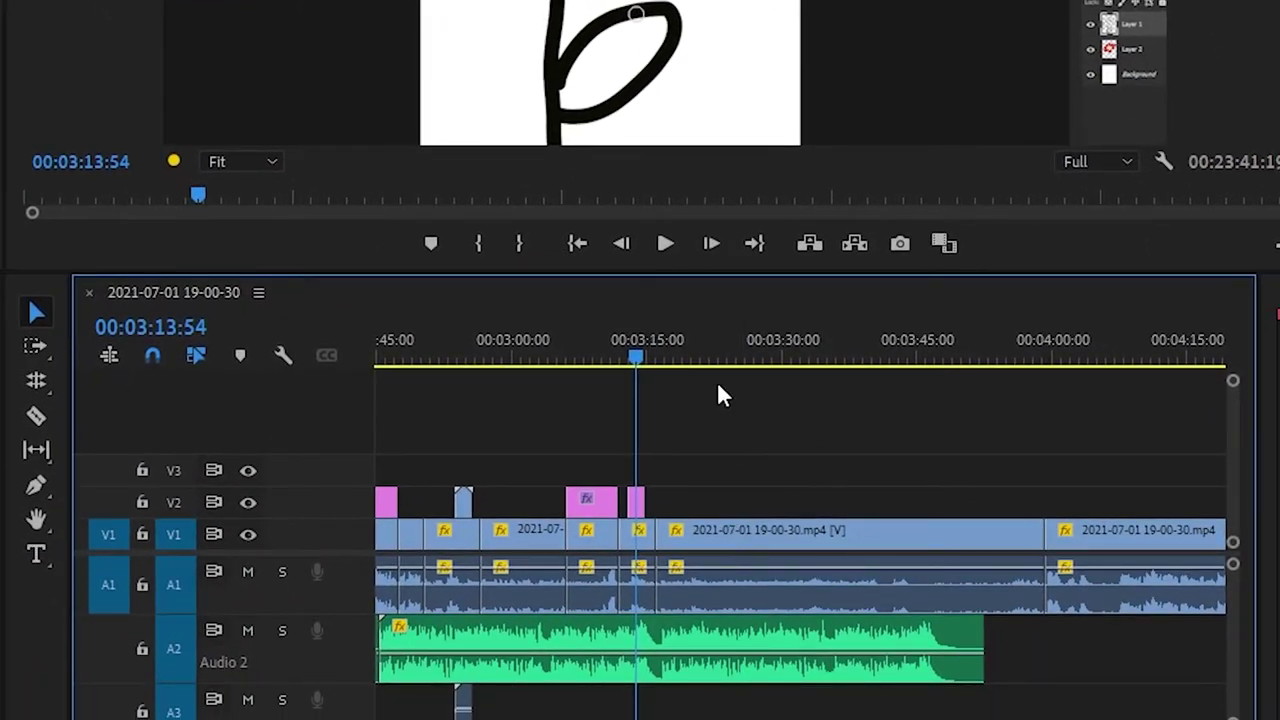
- Play the Premiere Pro timeline, then move the playhead ahead to about 00:03:59:16
key(space)
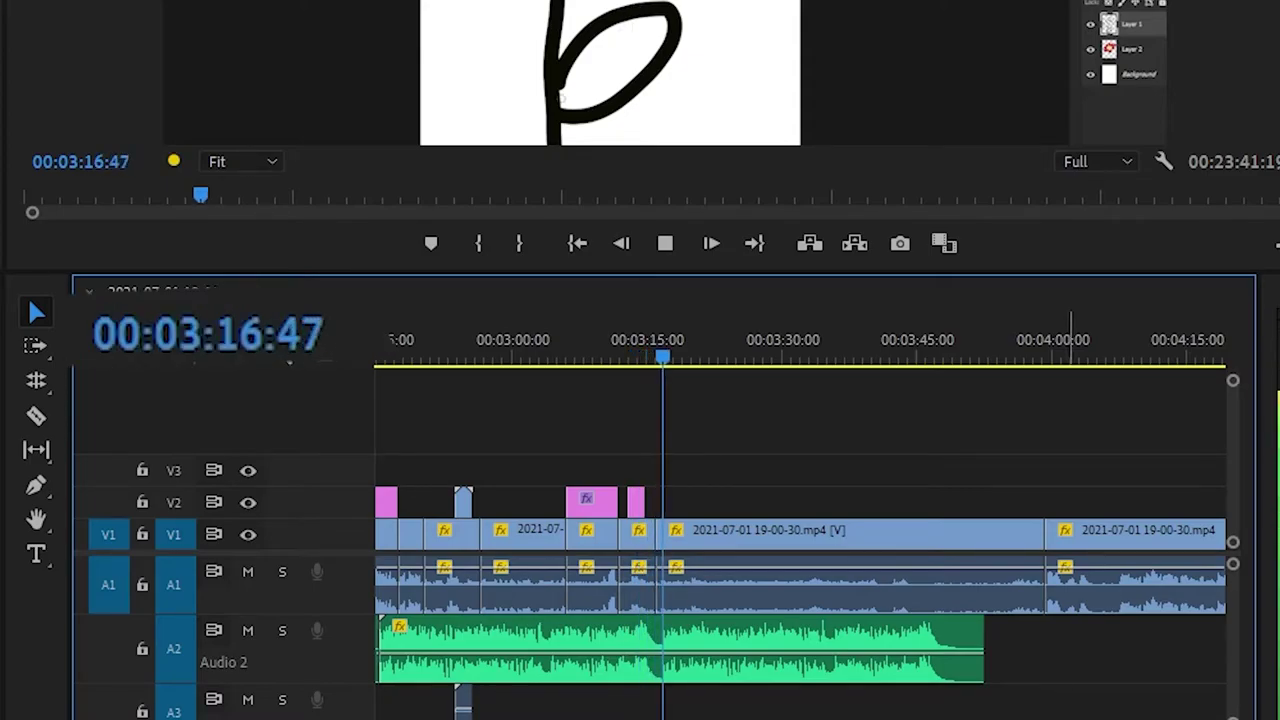
click(677, 358)
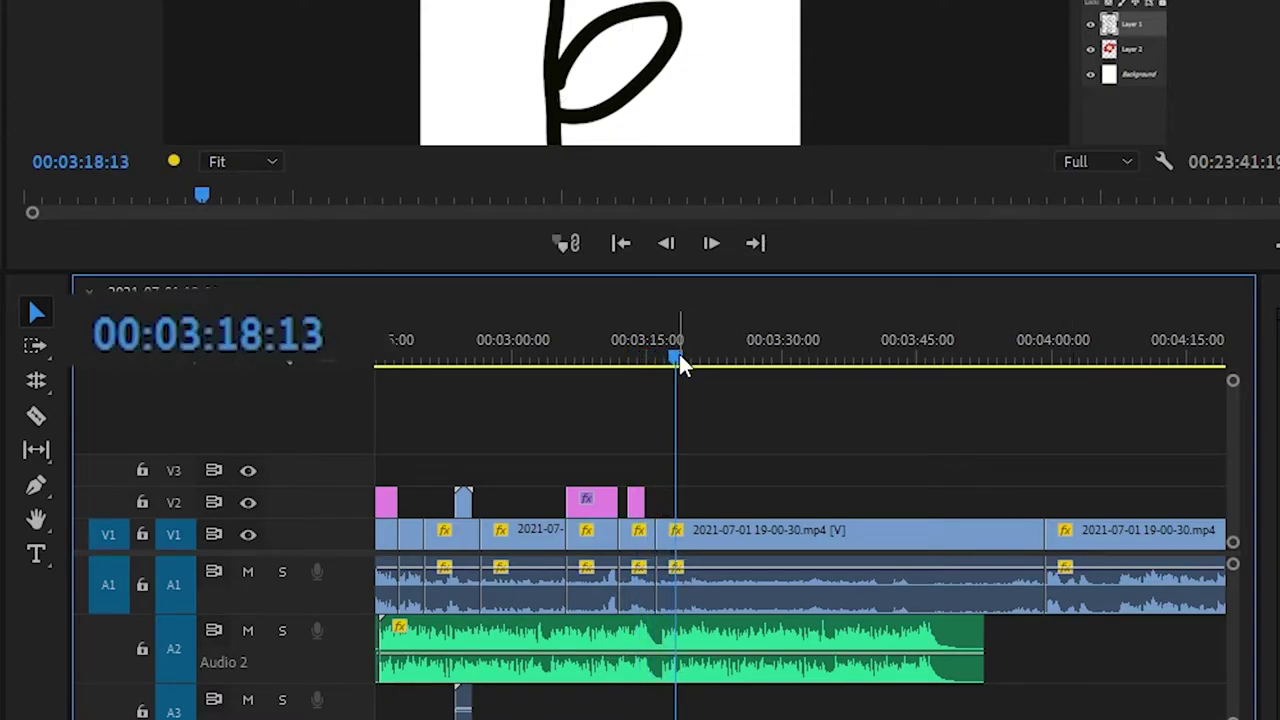
mouse_move(679, 358)
mouse_down()
mouse_move(1059, 402)
mouse_move(651, 418)
mouse_up()
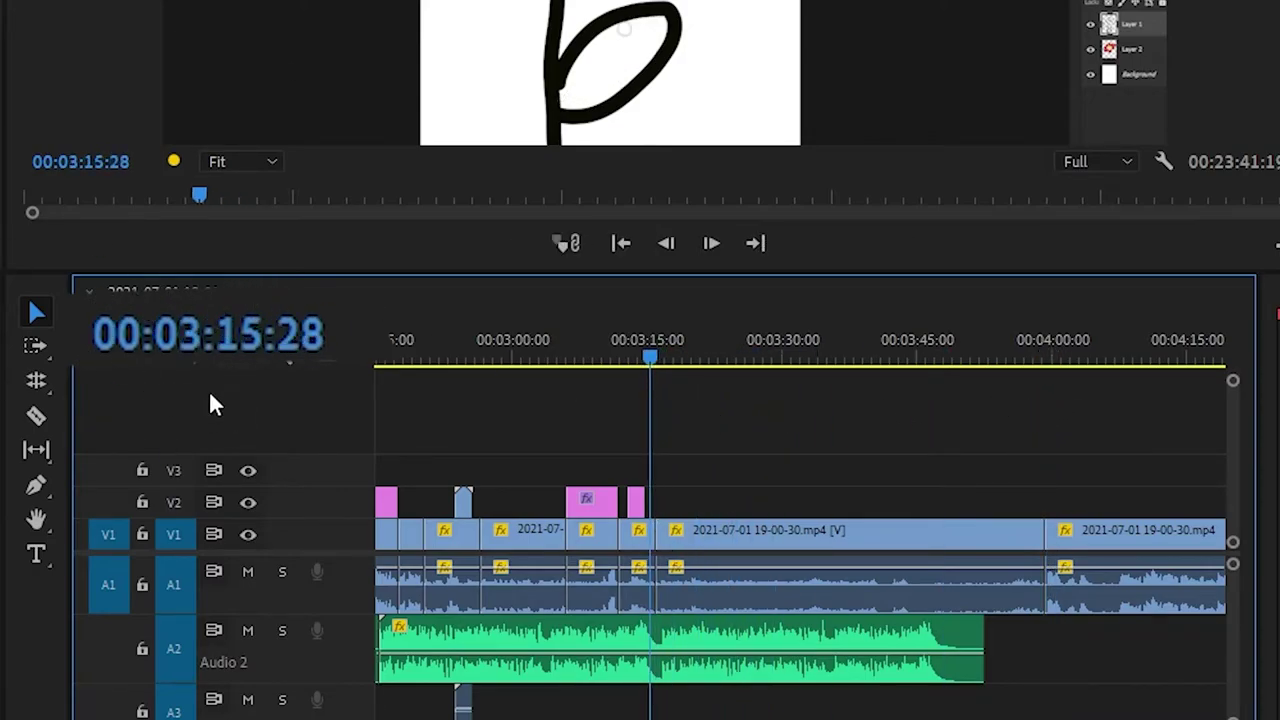
drag(648, 357, 1035, 405)
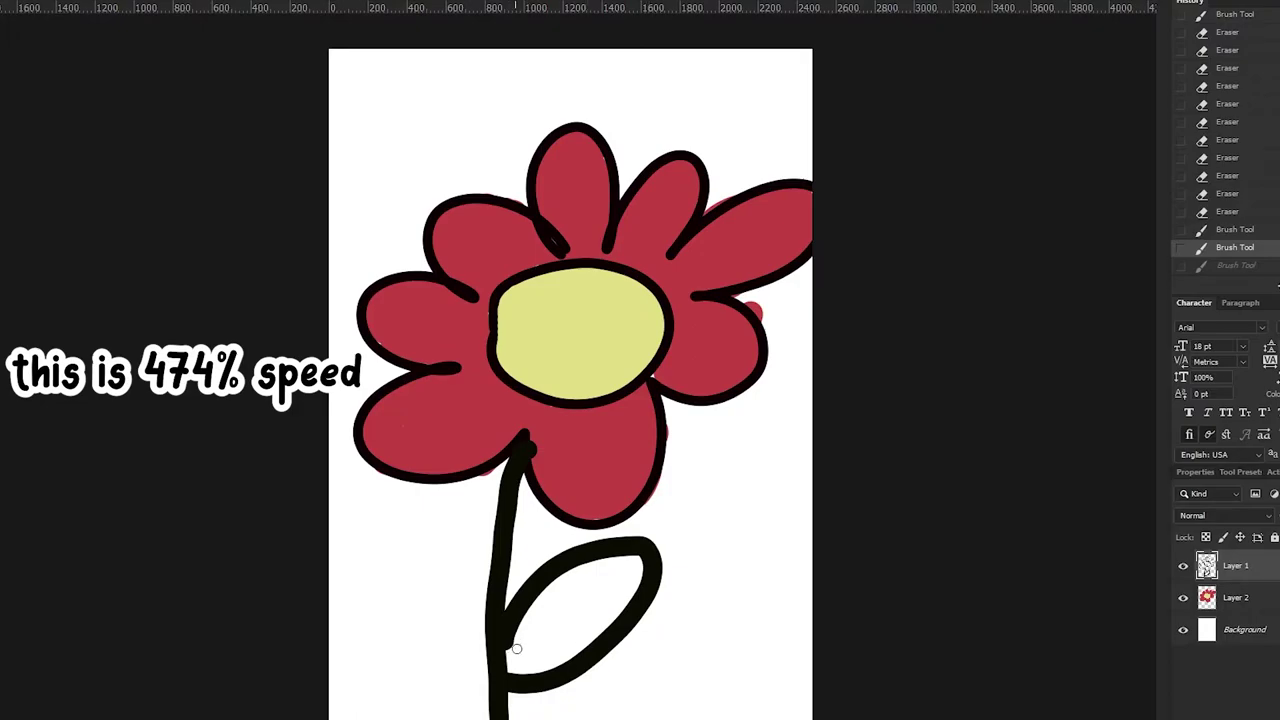
- Draw a black main vein and two branch veins inside the leaf
mouse_move(510, 648)
mouse_down()
mouse_move(640, 556)
mouse_move(495, 658)
mouse_up()
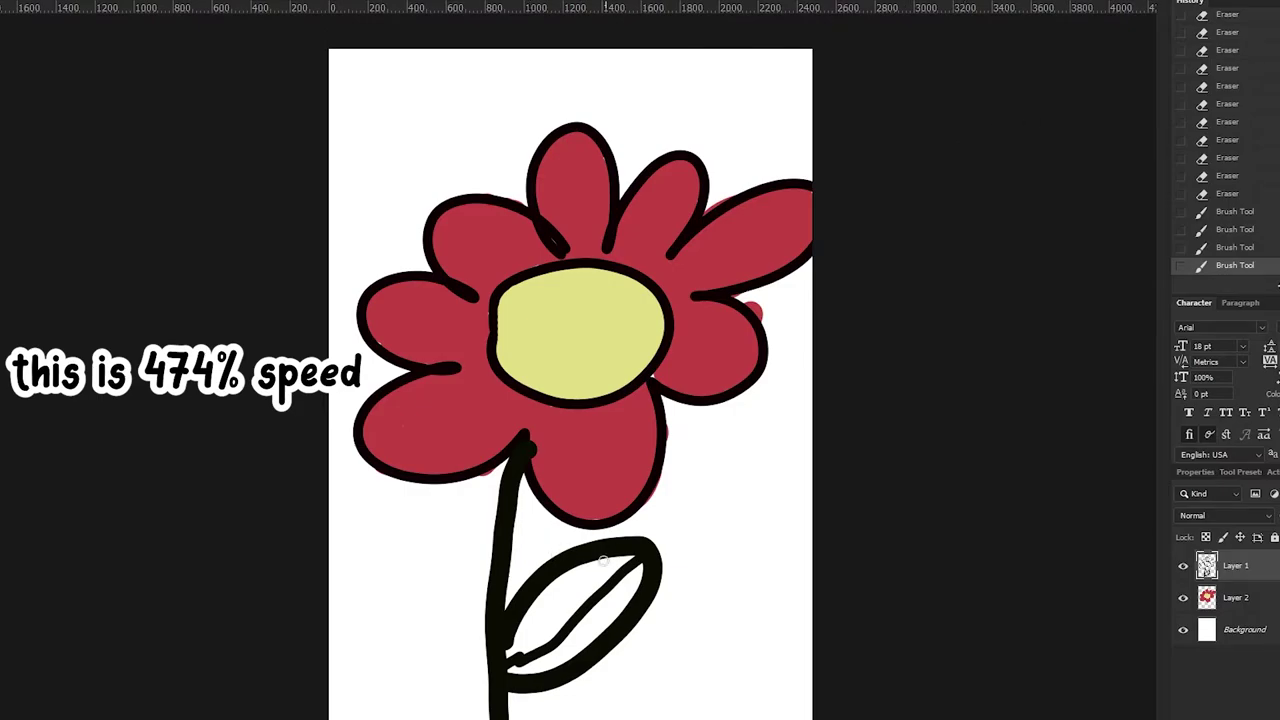
drag(605, 556, 580, 612)
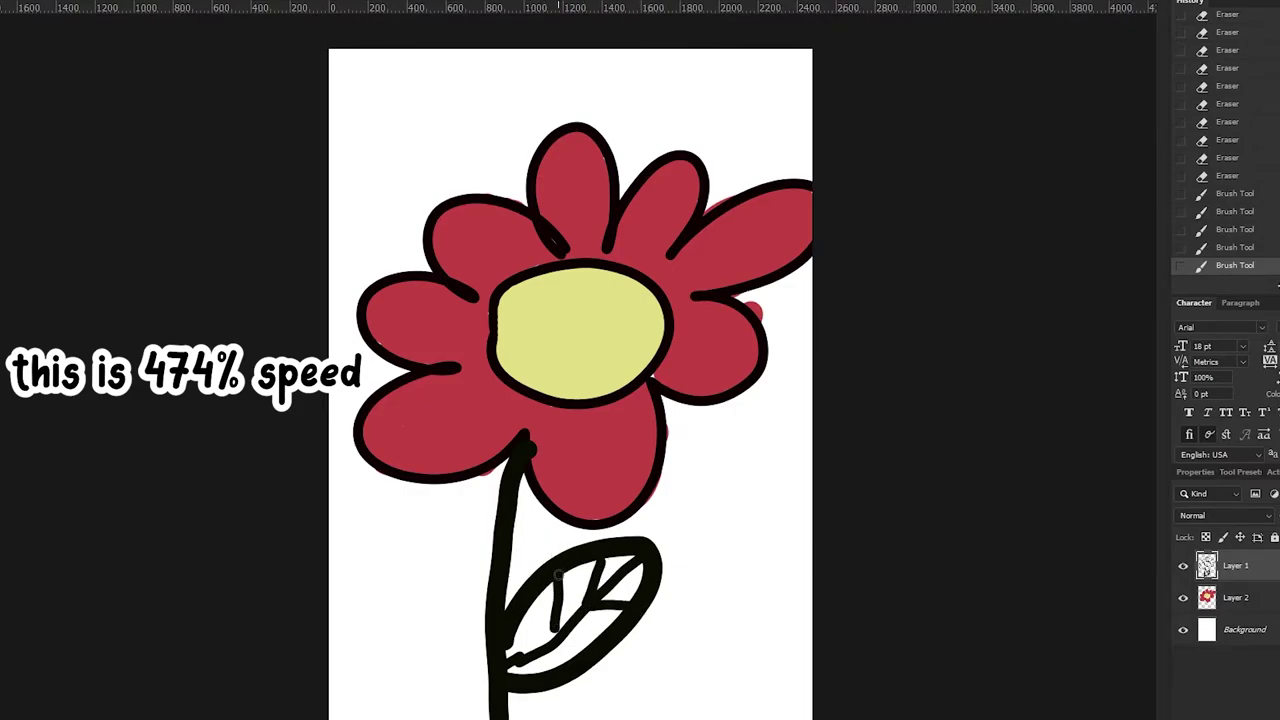
drag(555, 570, 592, 648)
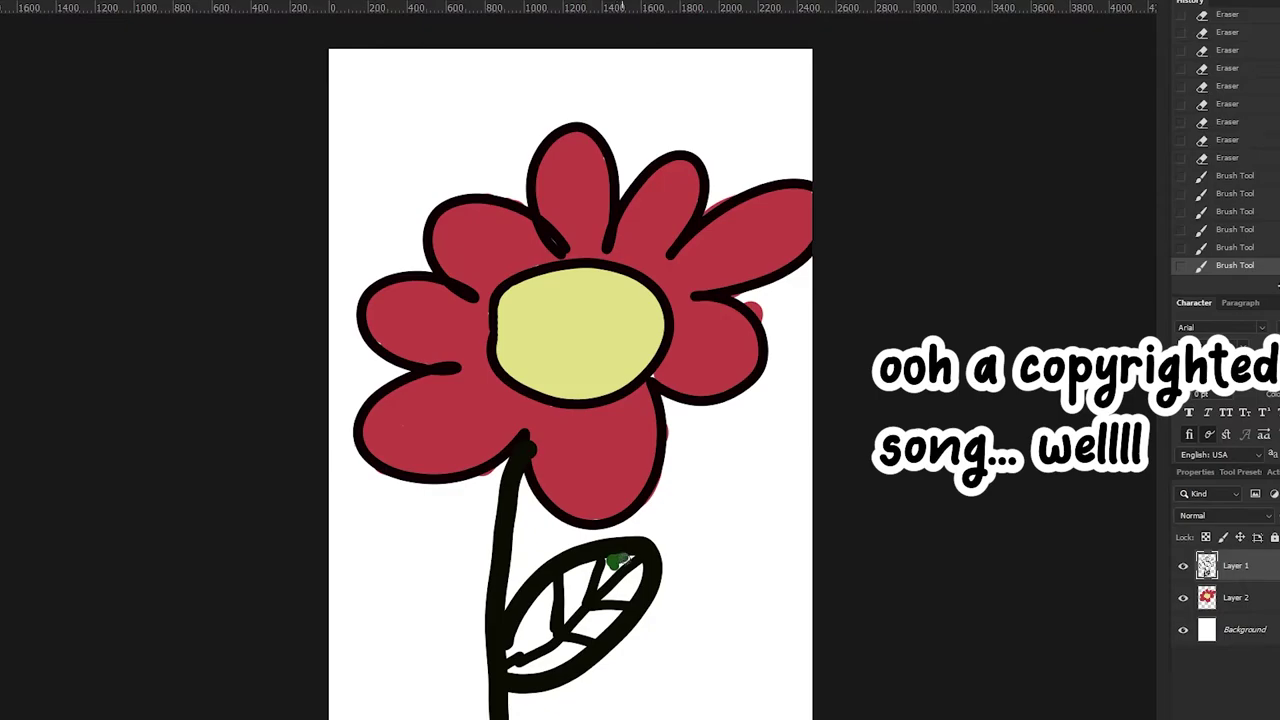
- Paint the spaces between the leaf veins dark green
drag(615, 562, 632, 556)
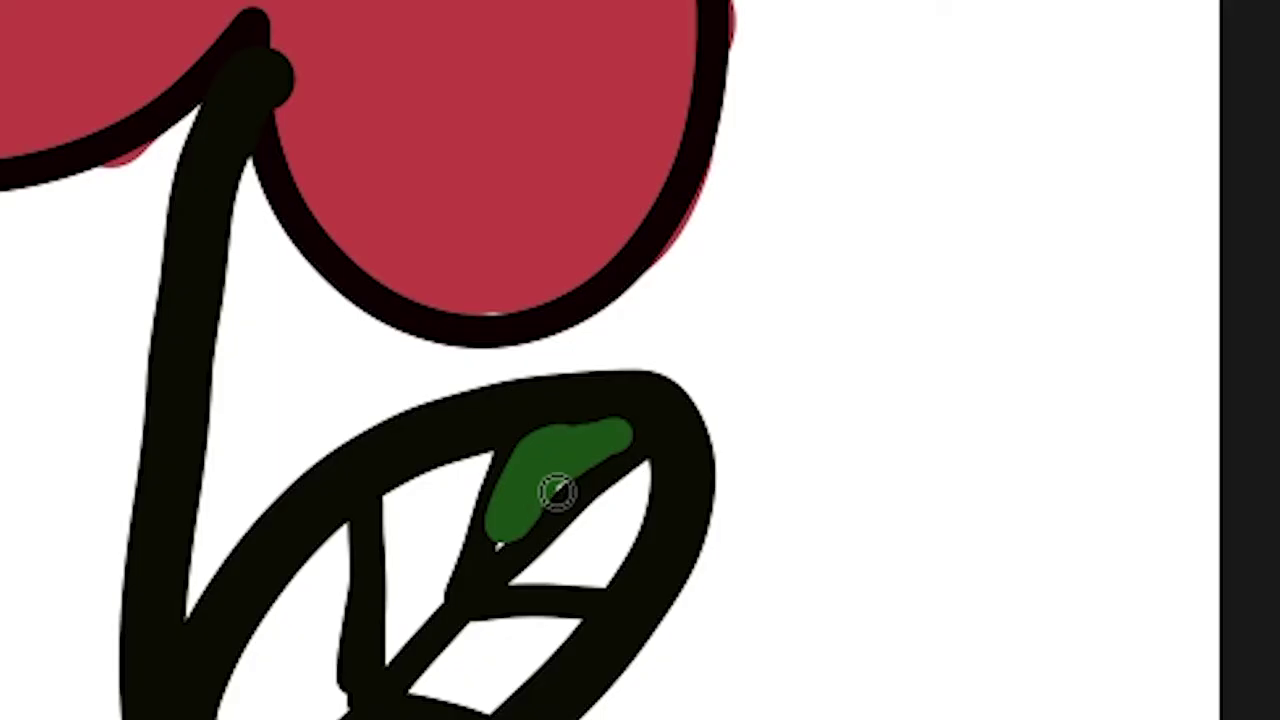
drag(557, 491, 523, 531)
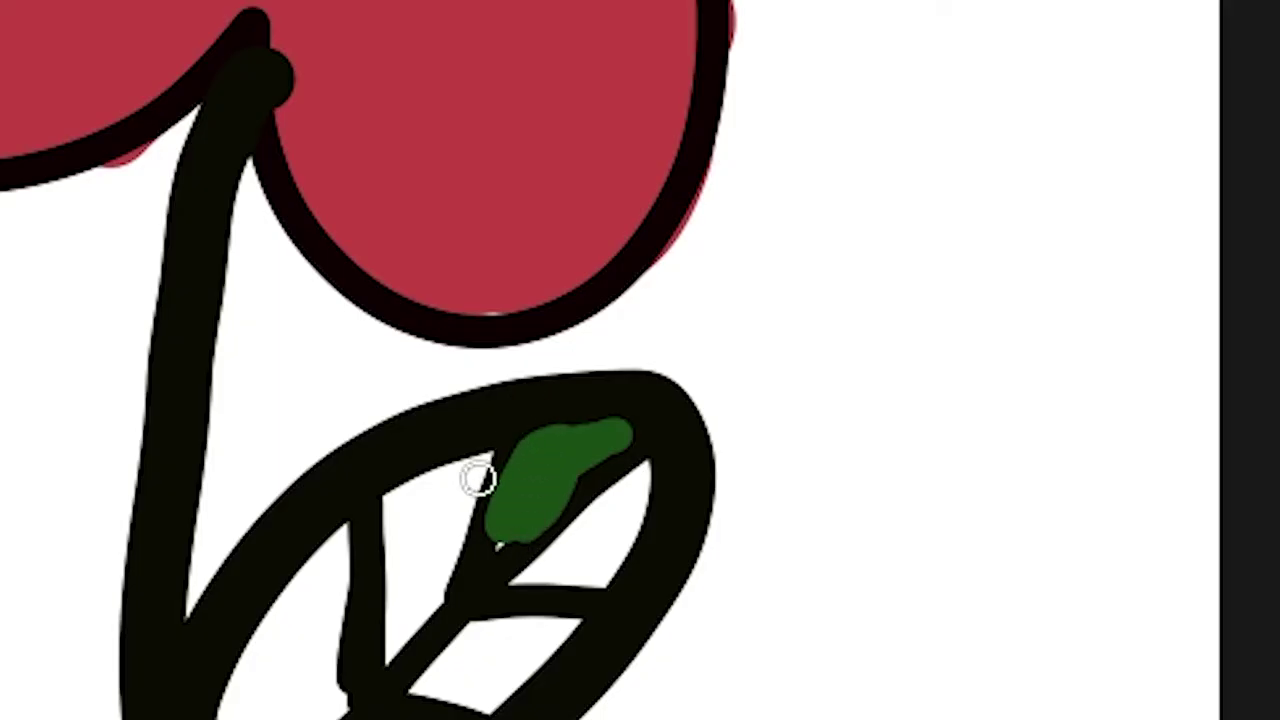
mouse_move(437, 463)
mouse_down()
mouse_move(414, 509)
mouse_move(443, 474)
mouse_move(451, 503)
mouse_move(409, 509)
mouse_move(403, 557)
mouse_move(409, 594)
mouse_move(460, 471)
mouse_move(423, 551)
mouse_move(425, 604)
mouse_move(471, 503)
mouse_move(415, 432)
mouse_up()
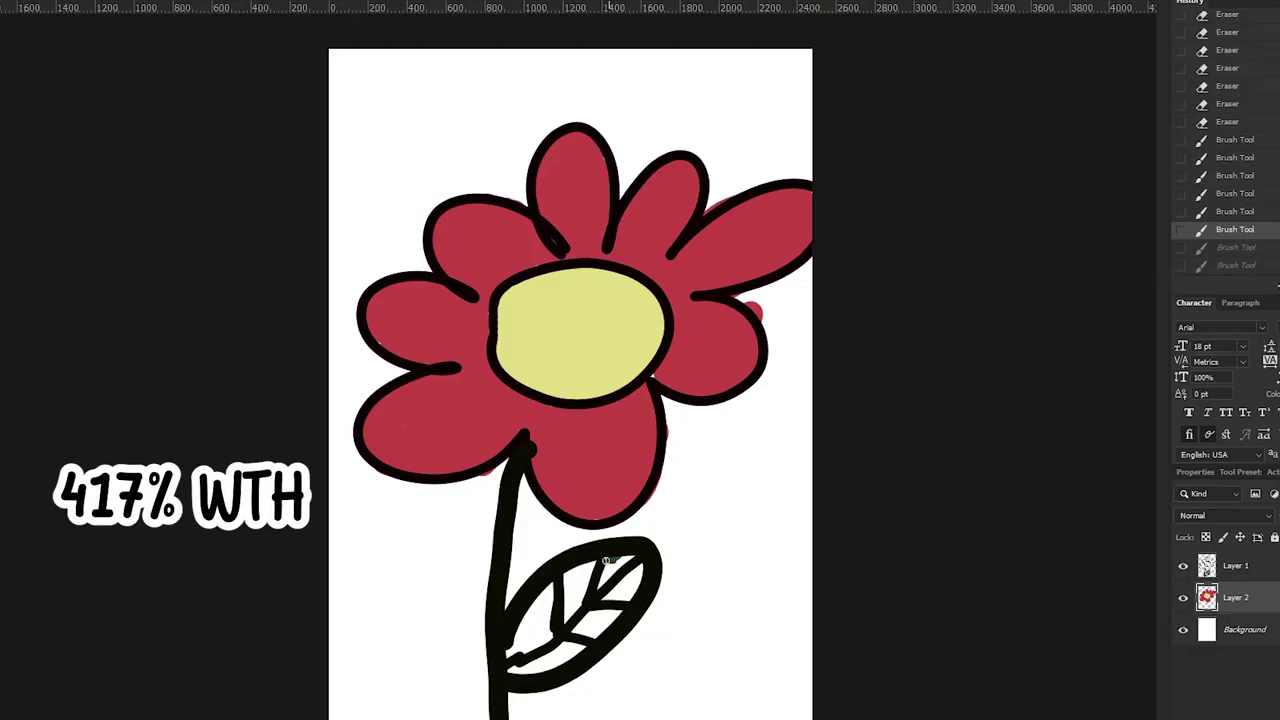
mouse_move(605, 564)
mouse_down()
mouse_move(599, 587)
mouse_move(576, 575)
mouse_move(591, 564)
mouse_move(568, 588)
mouse_move(588, 570)
mouse_move(574, 620)
mouse_move(571, 586)
mouse_move(643, 566)
mouse_move(578, 630)
mouse_move(612, 614)
mouse_move(586, 634)
mouse_move(546, 588)
mouse_move(510, 650)
mouse_move(550, 582)
mouse_move(546, 626)
mouse_move(520, 668)
mouse_move(585, 645)
mouse_move(525, 670)
mouse_move(555, 655)
mouse_up()
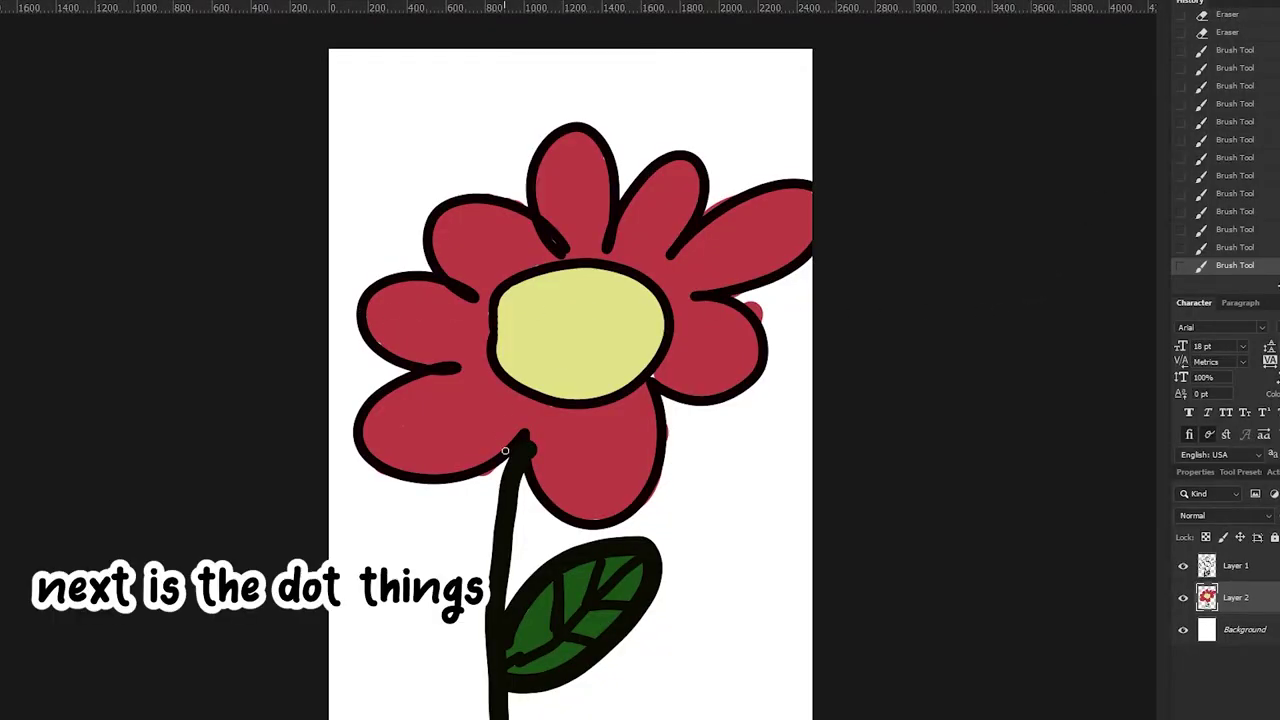
- Dot small black seeds across the right and upper parts of the yellow centre
click(603, 383)
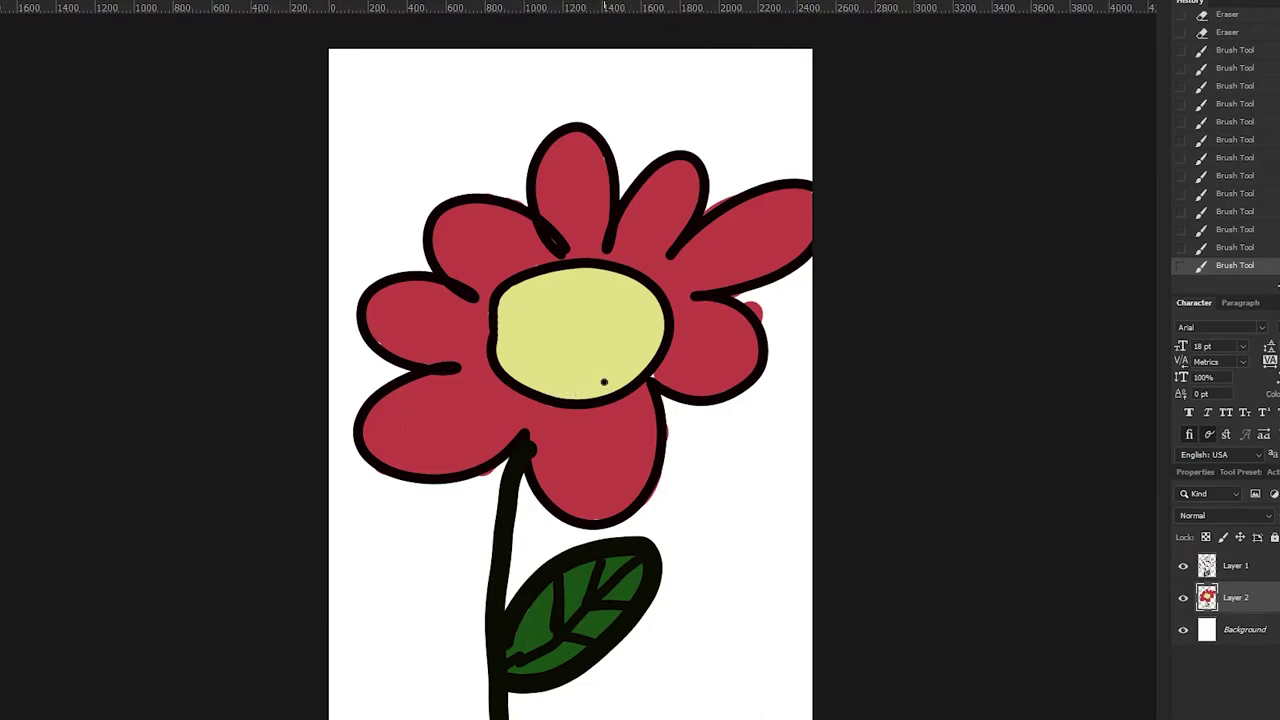
click(621, 373)
click(648, 346)
click(582, 281)
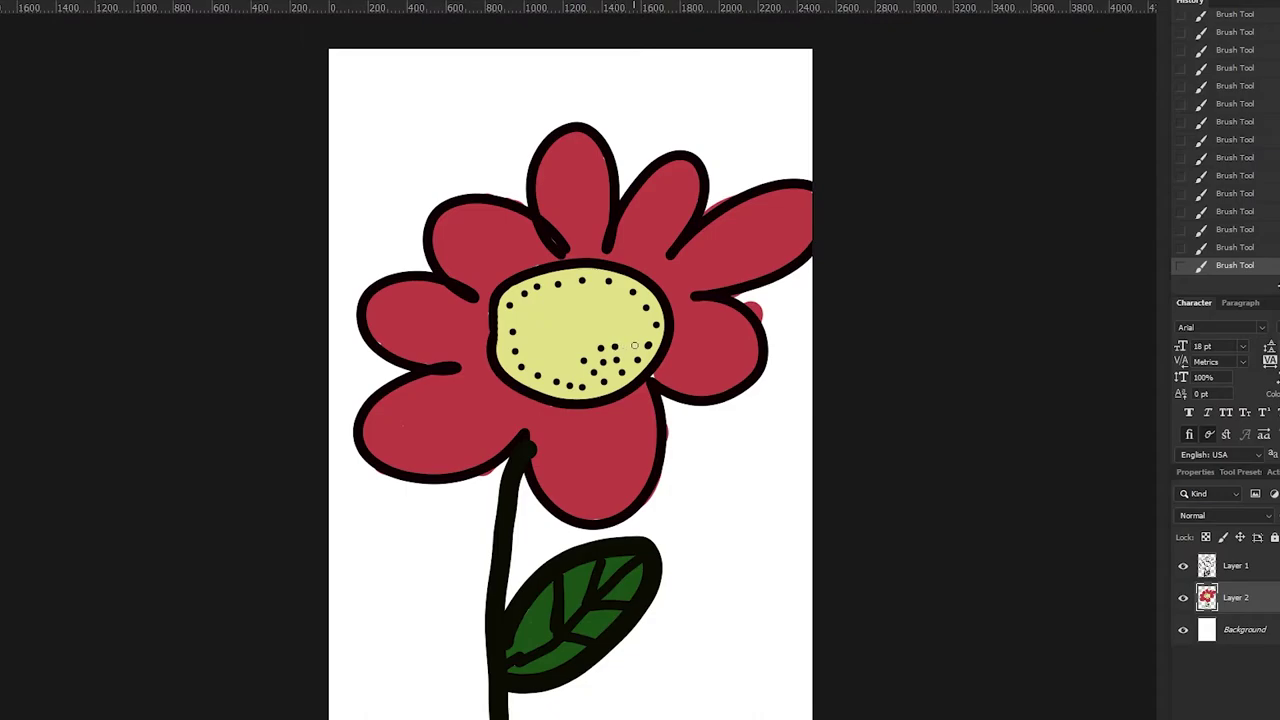
click(648, 326)
click(565, 319)
click(618, 329)
click(601, 341)
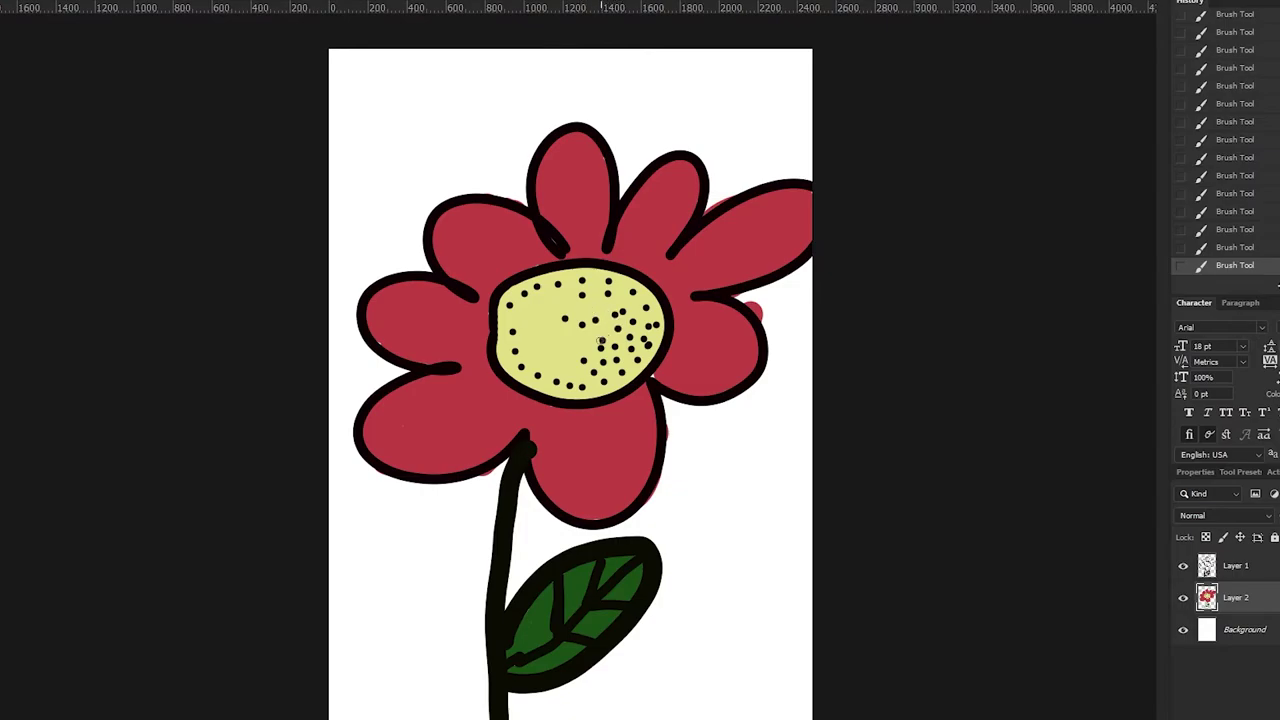
- Add an arc of dots over the centre's left side, then undo the last two strokes
click(525, 342)
click(524, 328)
click(553, 331)
click(569, 344)
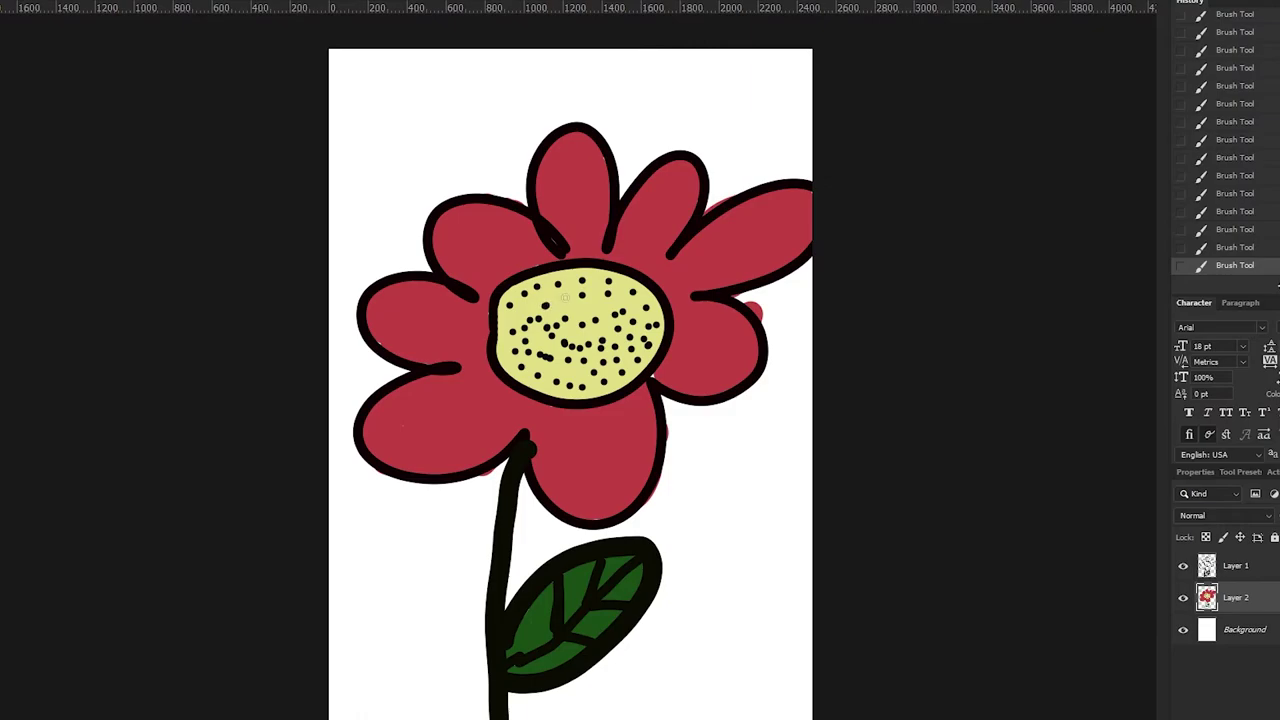
click(614, 307)
click(545, 336)
click(558, 364)
click(542, 343)
key(ctrl+z)
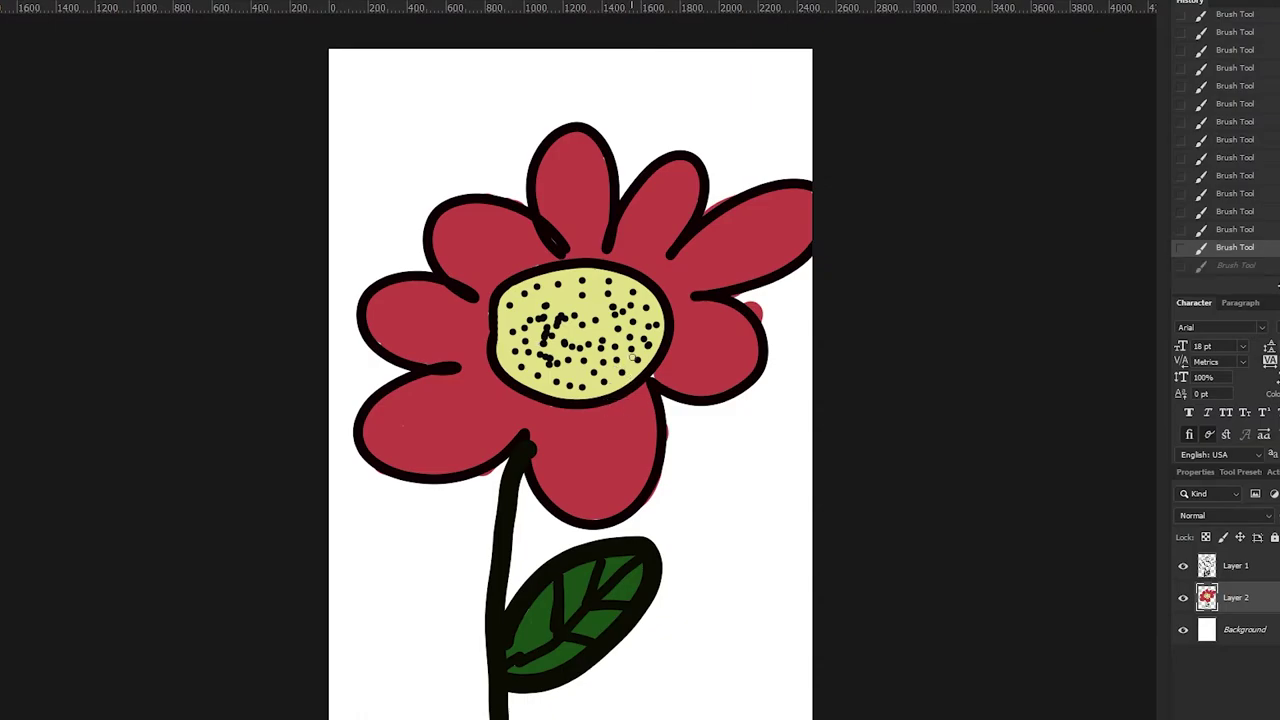
key(ctrl+z)
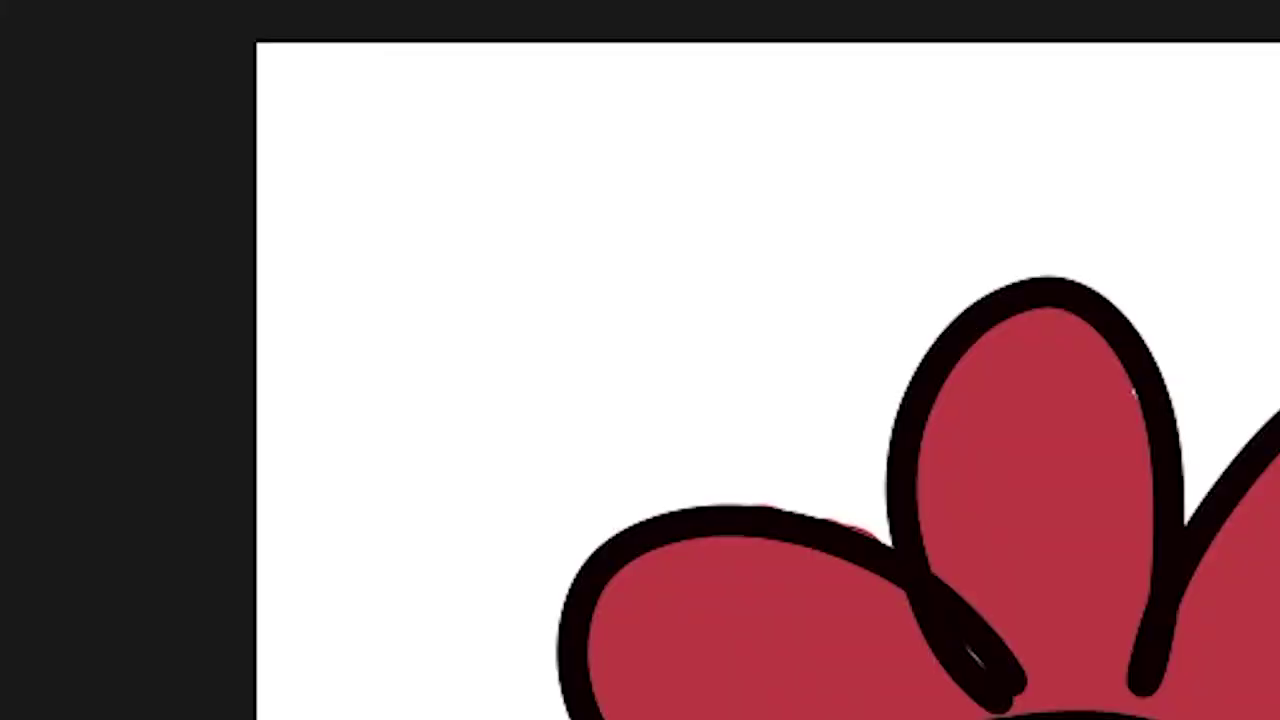
- Sketch black bee body loops above the flower's upper left, undoing the stray oval and upper loop
drag(560, 300, 477, 349)
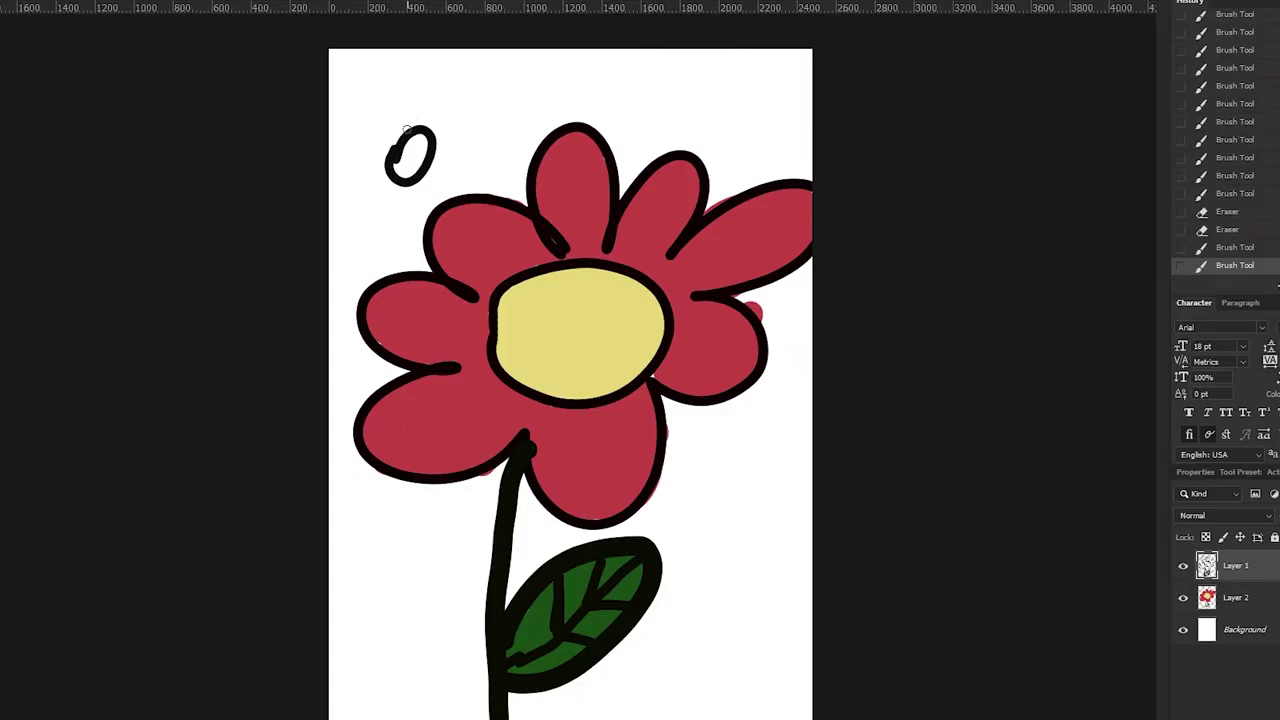
drag(408, 127, 395, 160)
drag(435, 141, 396, 172)
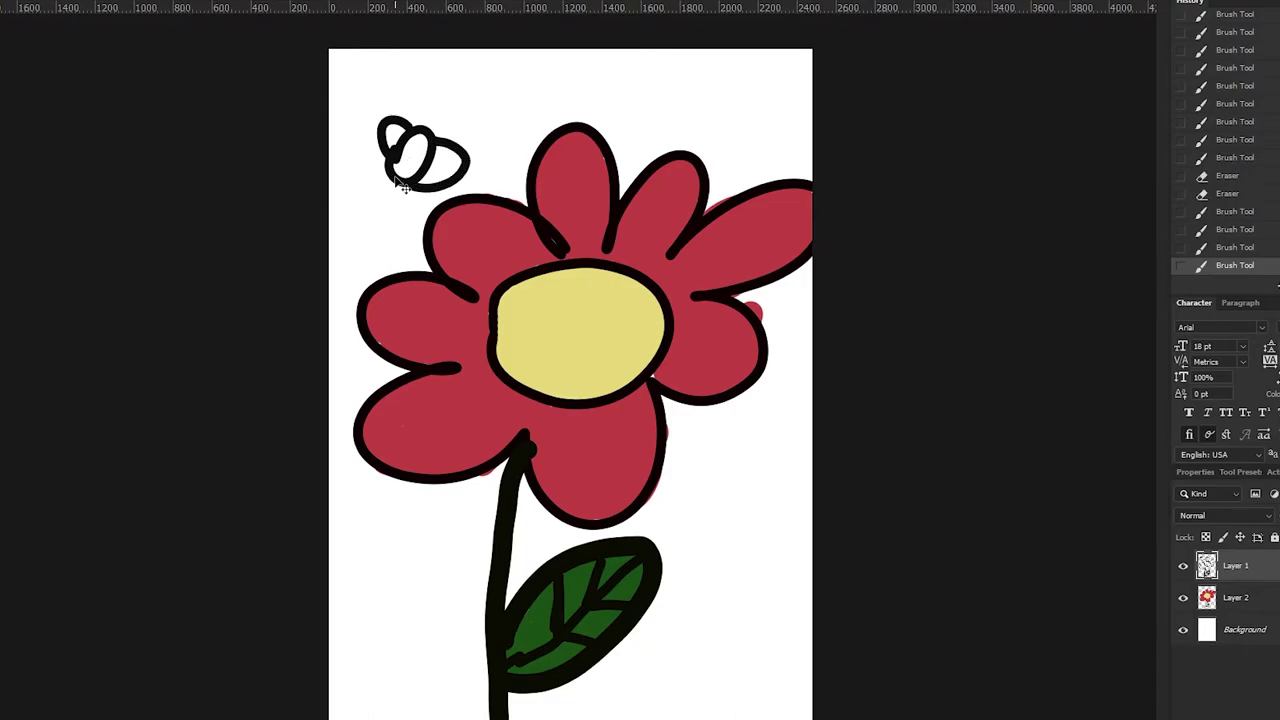
key(ctrl+z)
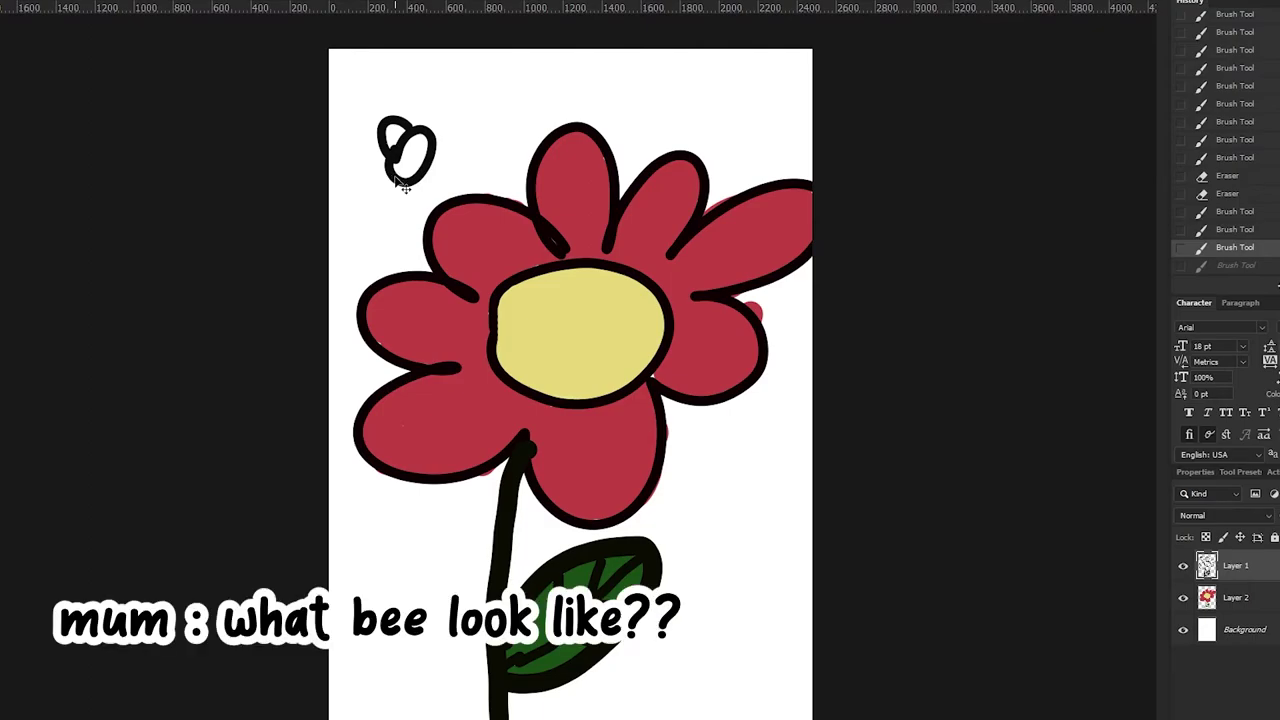
key(ctrl+z)
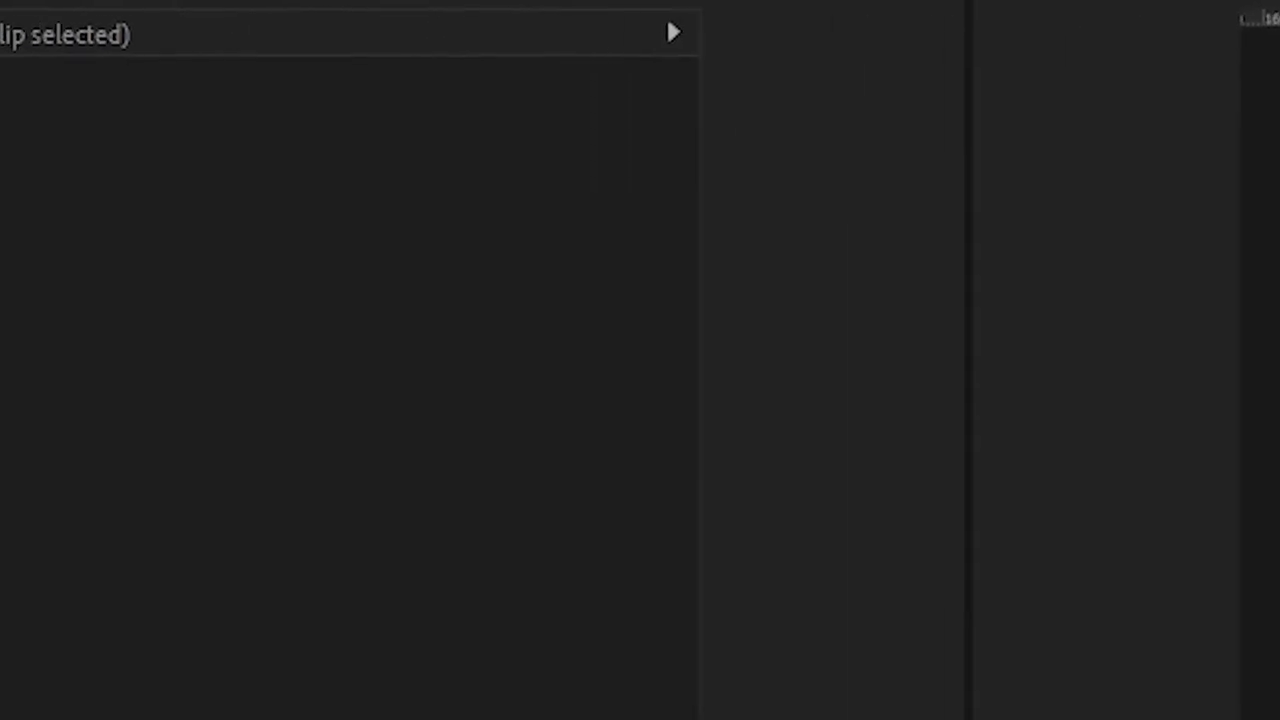
click(18, 323)
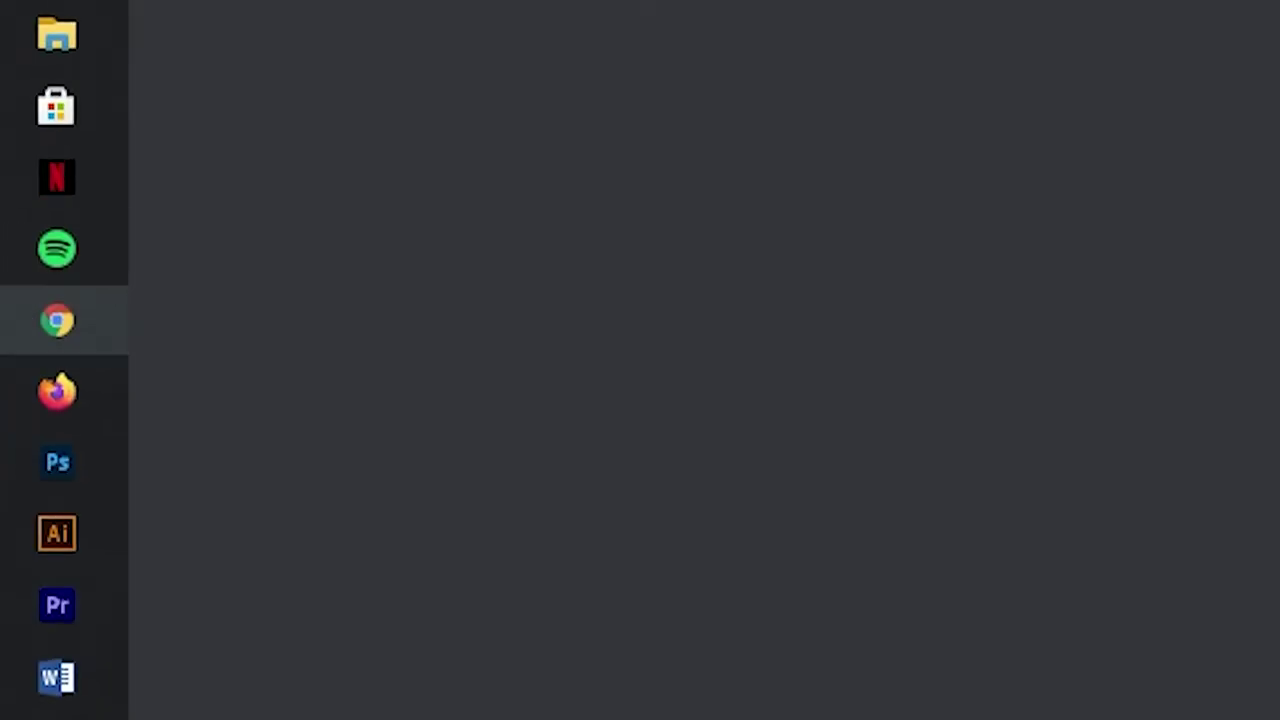
text(b)
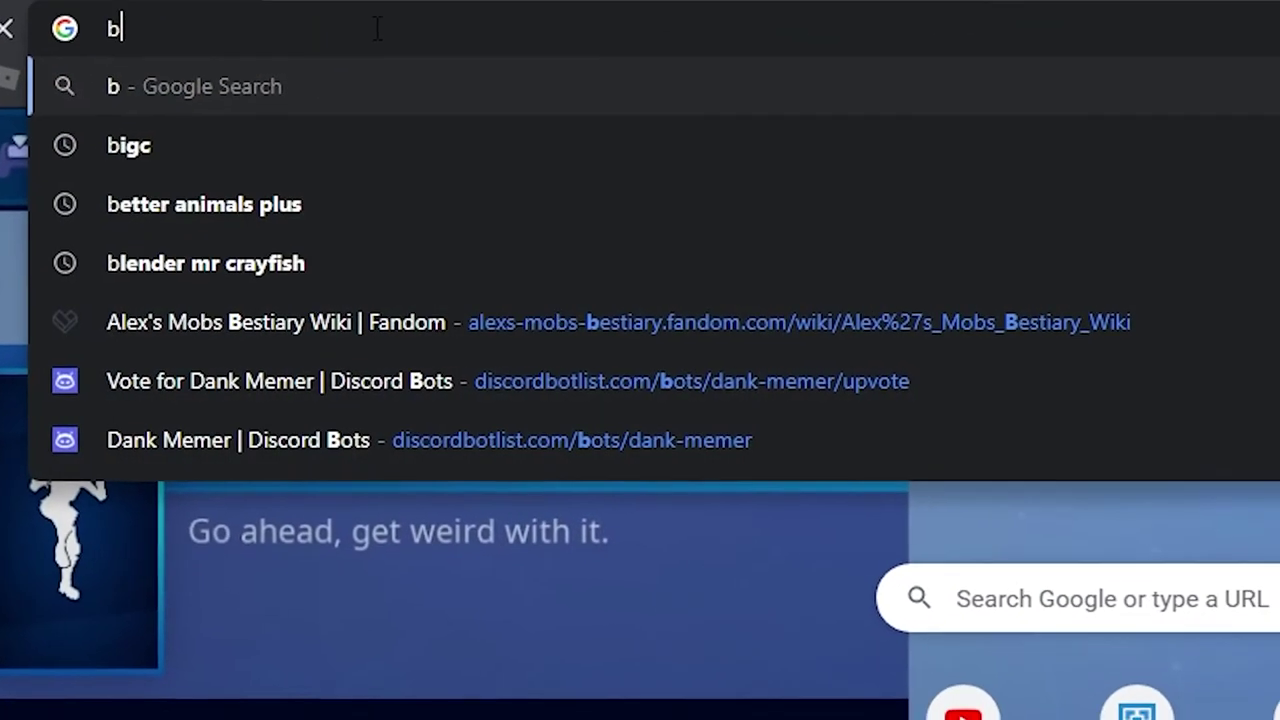
text(eee)
key(Return)
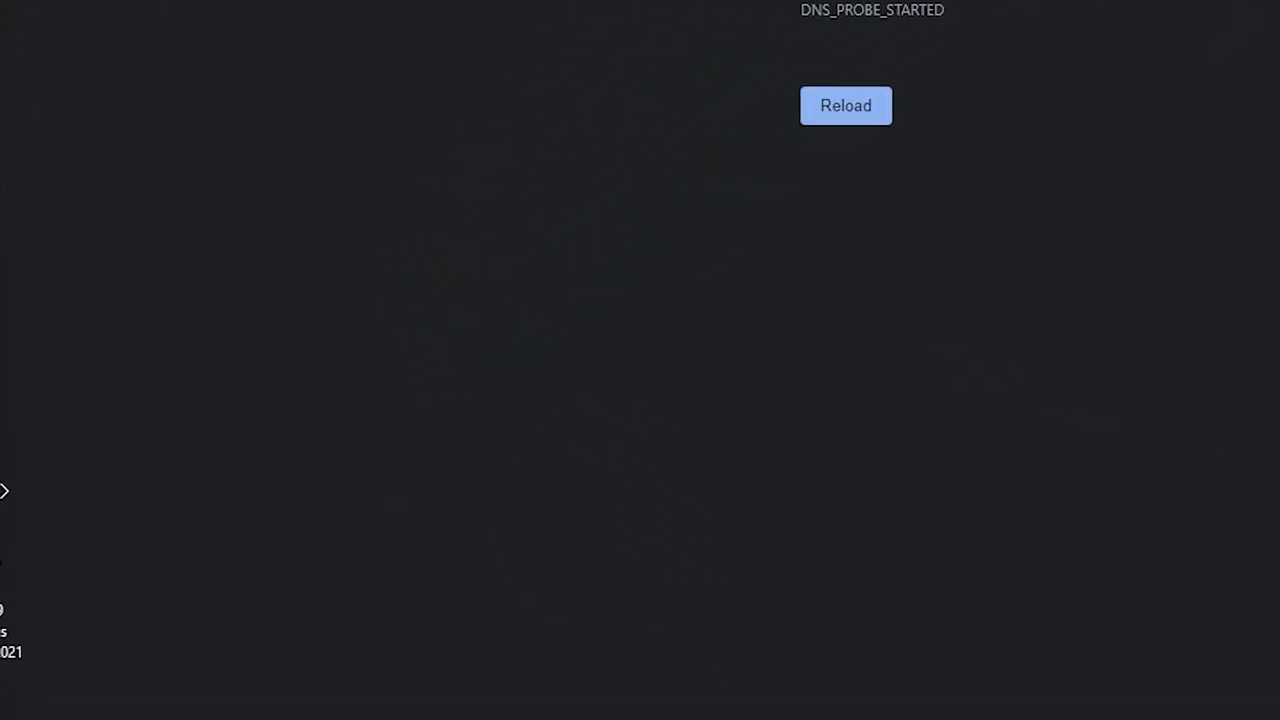
click(92, 384)
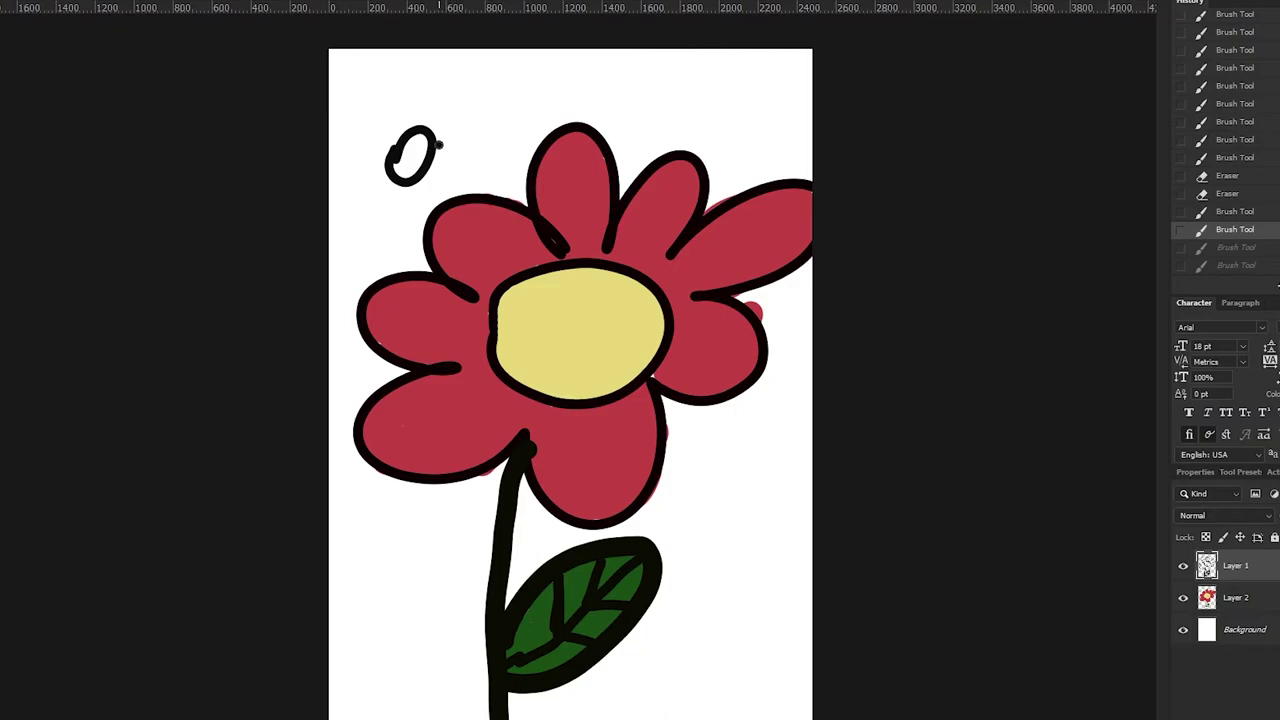
- Scribble extra curved loops and crossing strokes for the bee above the flower's upper left
mouse_move(436, 142)
mouse_down()
mouse_move(458, 160)
mouse_move(397, 185)
mouse_up()
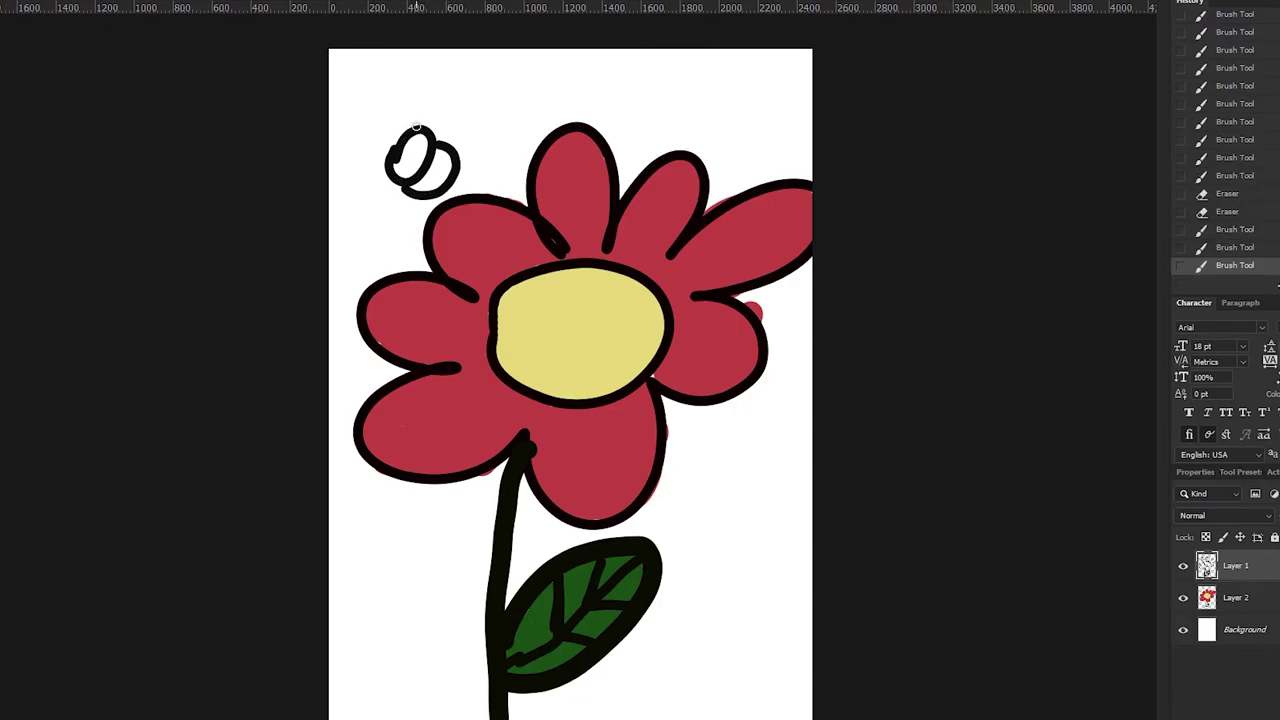
drag(410, 125, 384, 173)
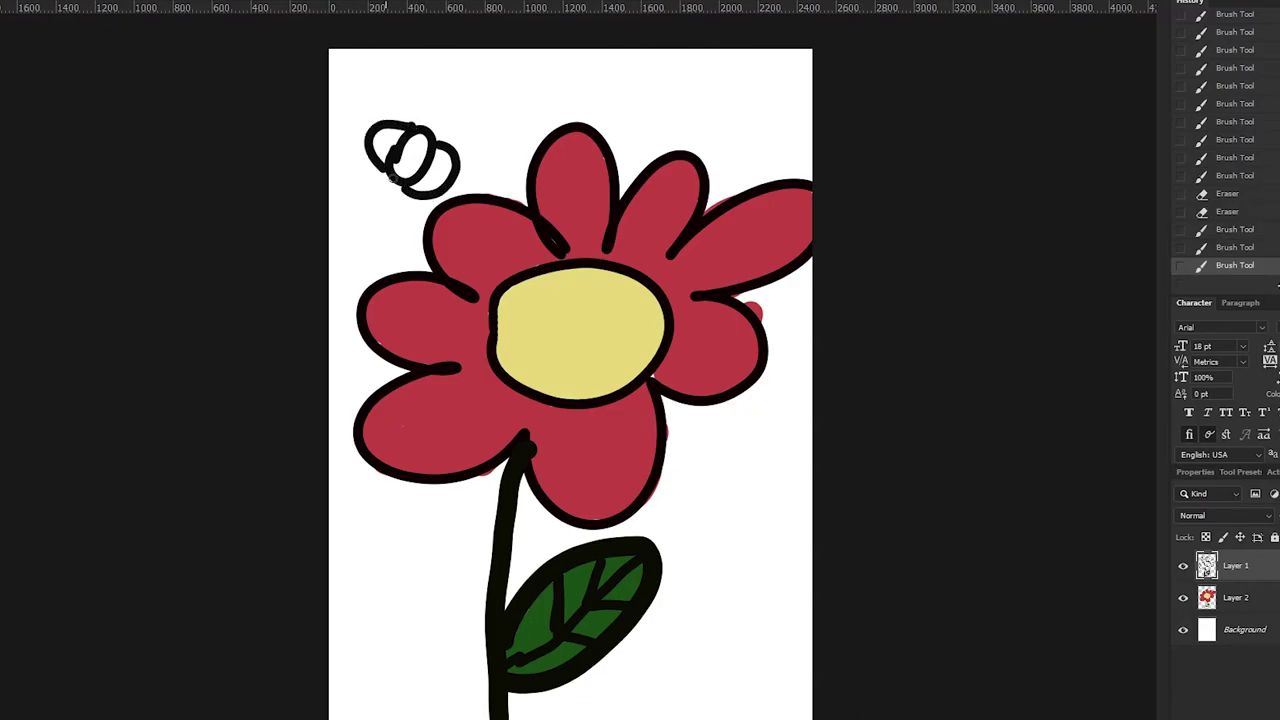
drag(401, 140, 405, 153)
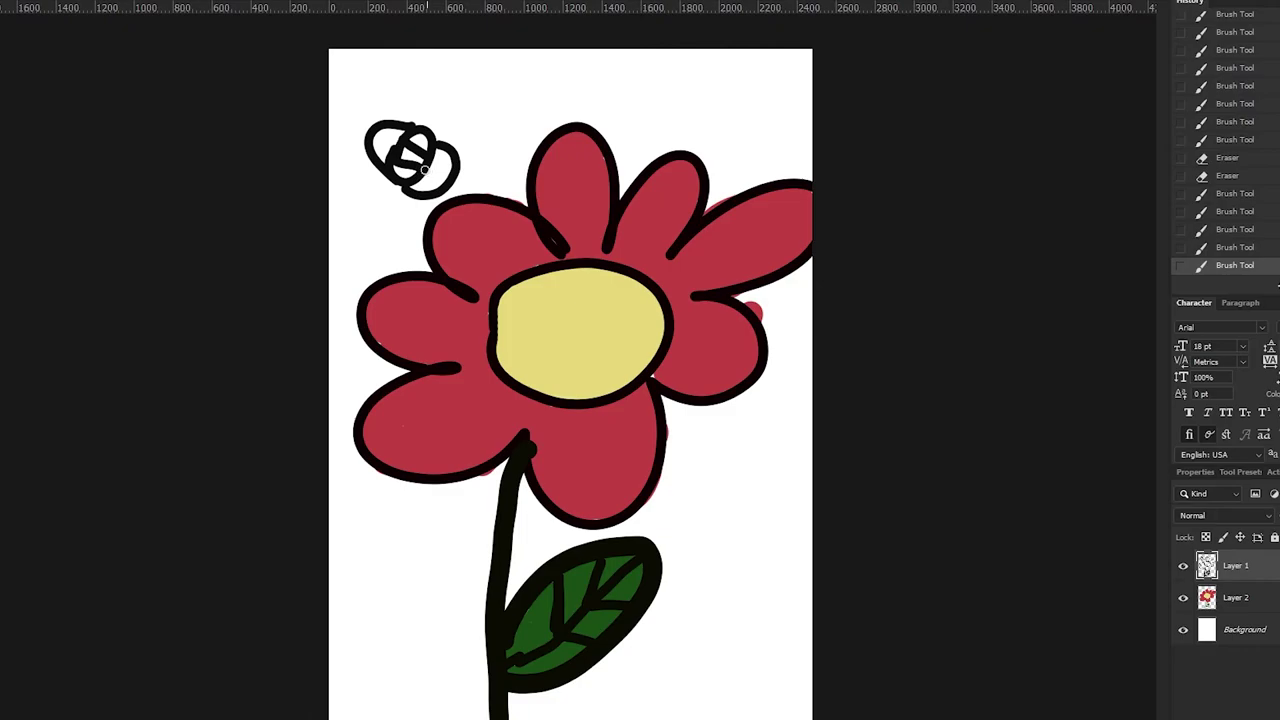
drag(424, 170, 409, 143)
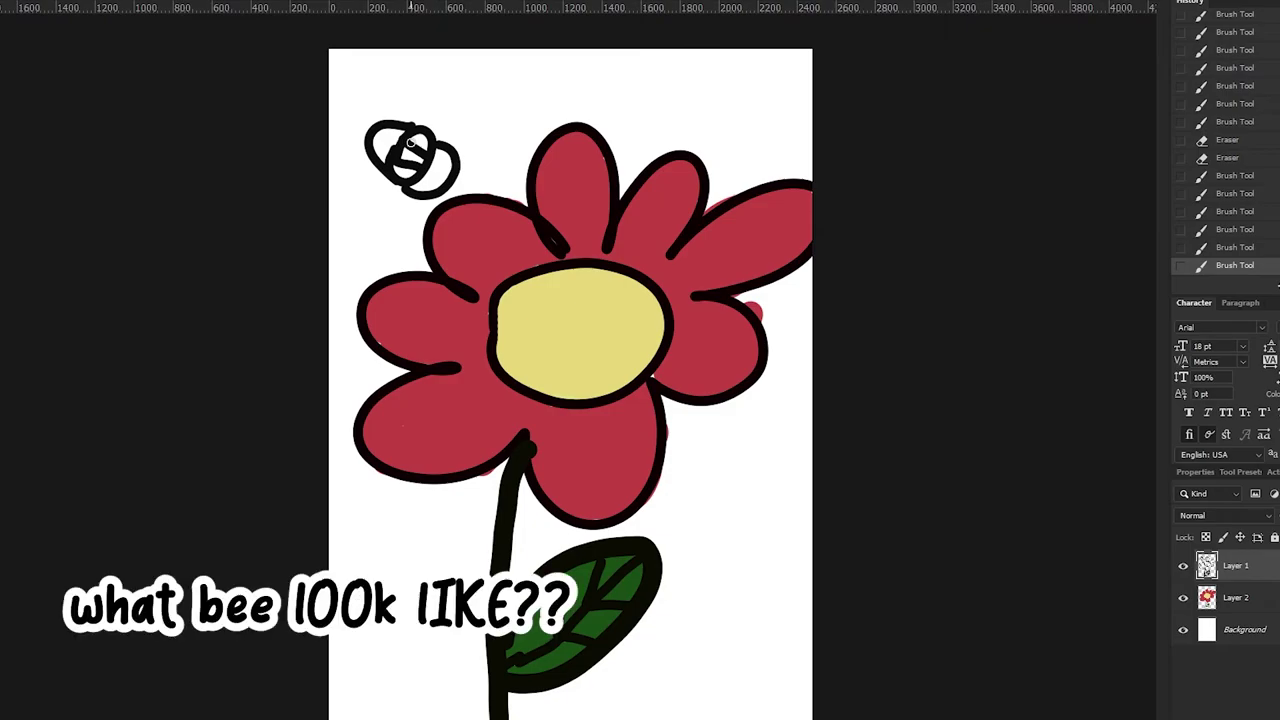
- Undo the scribbles, then draw the bee's oval body, wings and body stripes
key(ctrl+alt+z)
key(ctrl+alt+z)
key(ctrl+alt+z)
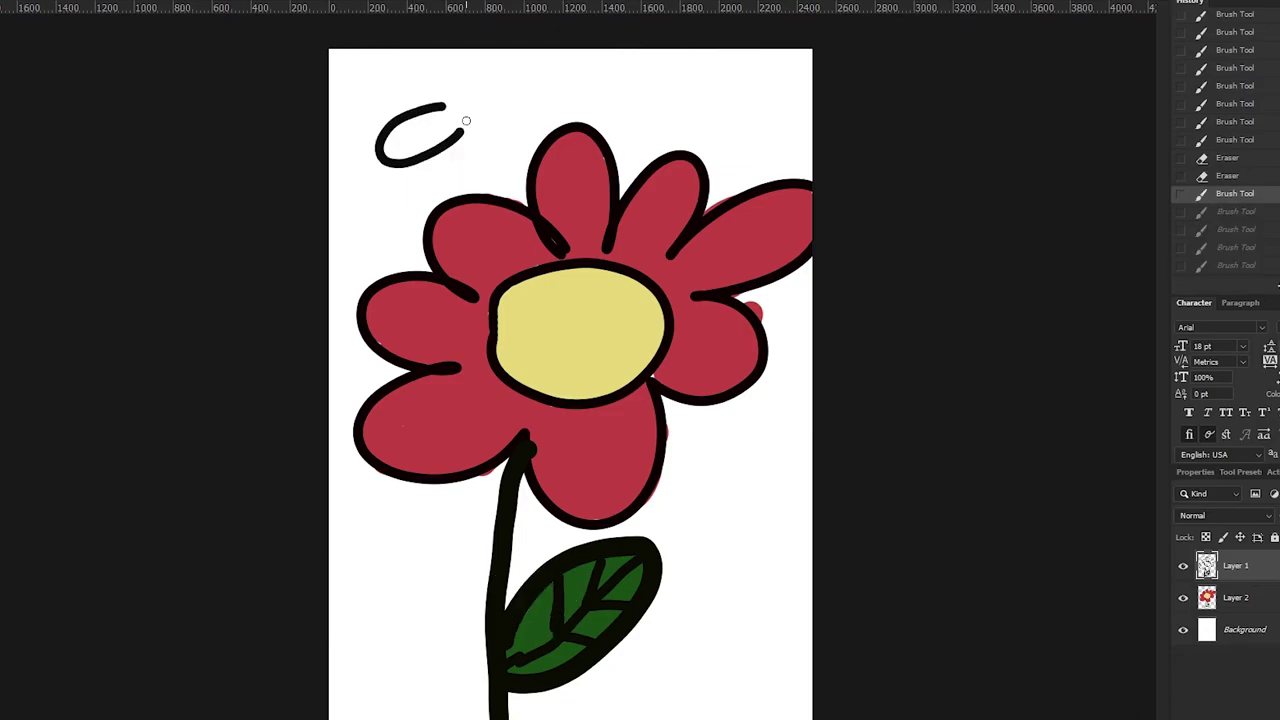
mouse_move(435, 104)
mouse_down()
mouse_move(447, 101)
mouse_move(390, 72)
mouse_move(400, 112)
mouse_move(372, 98)
mouse_move(380, 130)
mouse_up()
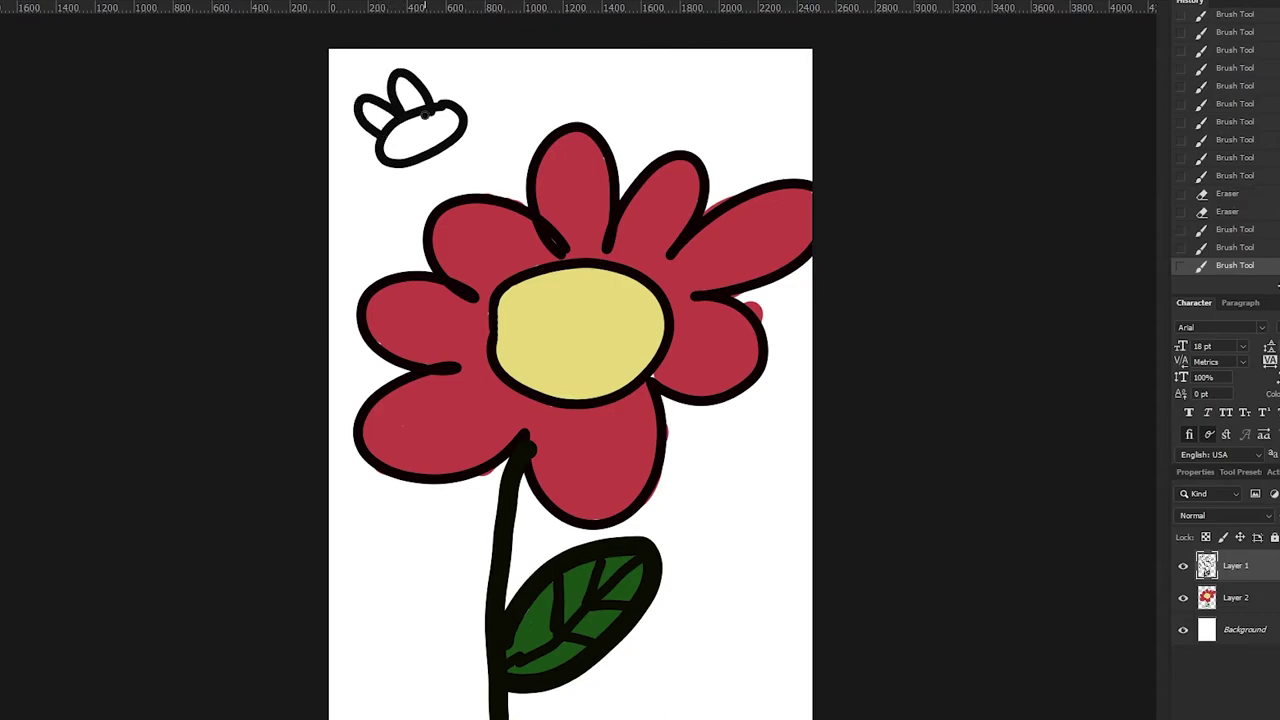
drag(445, 145, 442, 150)
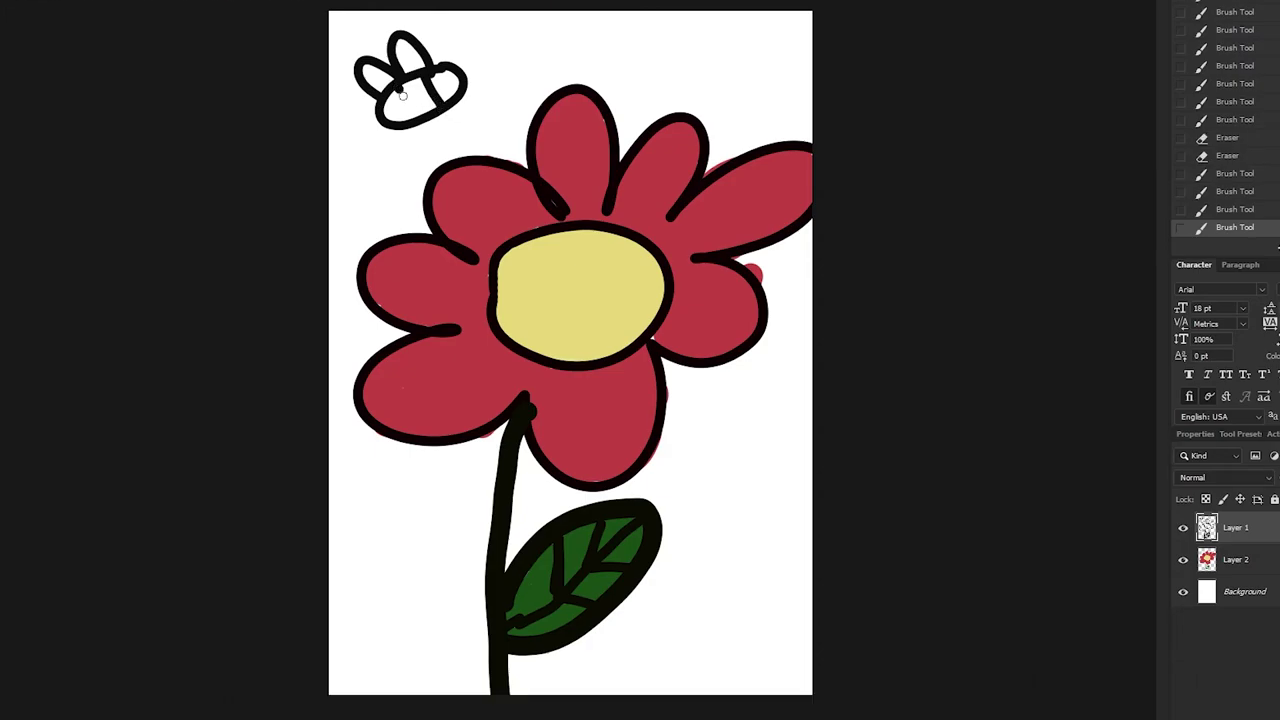
drag(400, 90, 415, 120)
- Add curled antennae to the bee's head, redrawing one, and a stinger on its tail
mouse_move(460, 68)
mouse_down()
mouse_move(467, 28)
mouse_move(481, 40)
mouse_up()
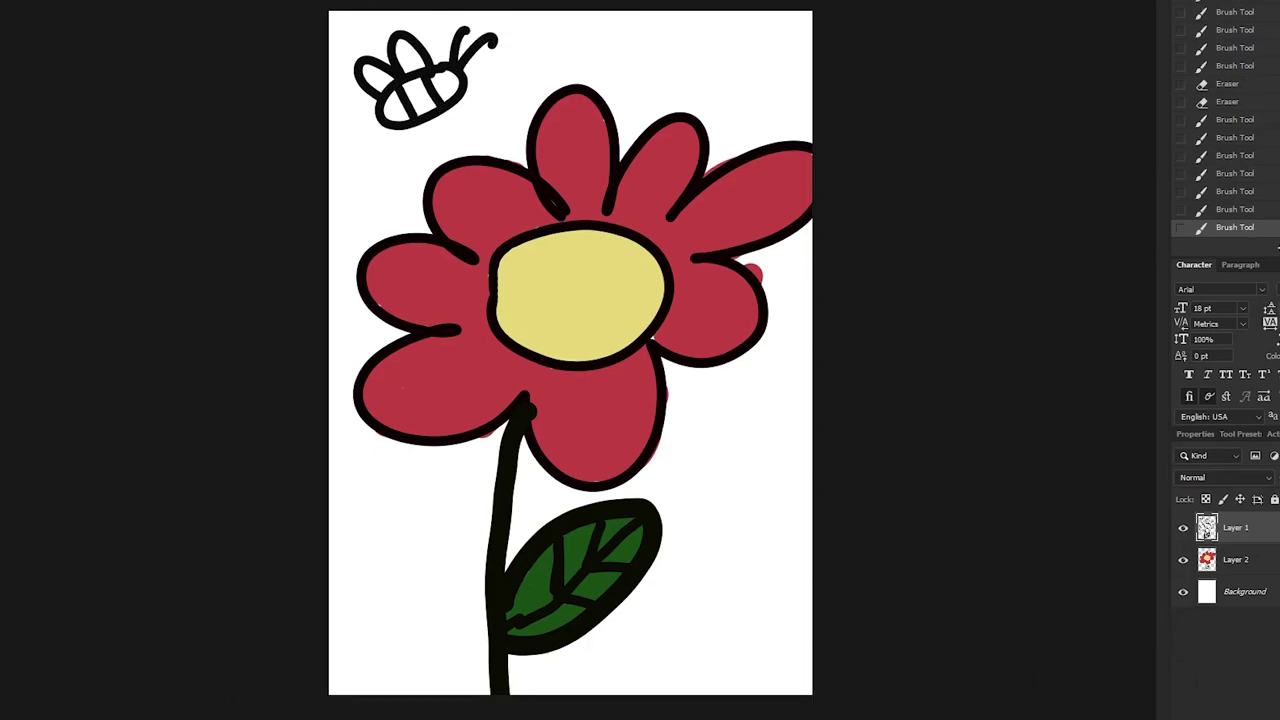
key(ctrl+z)
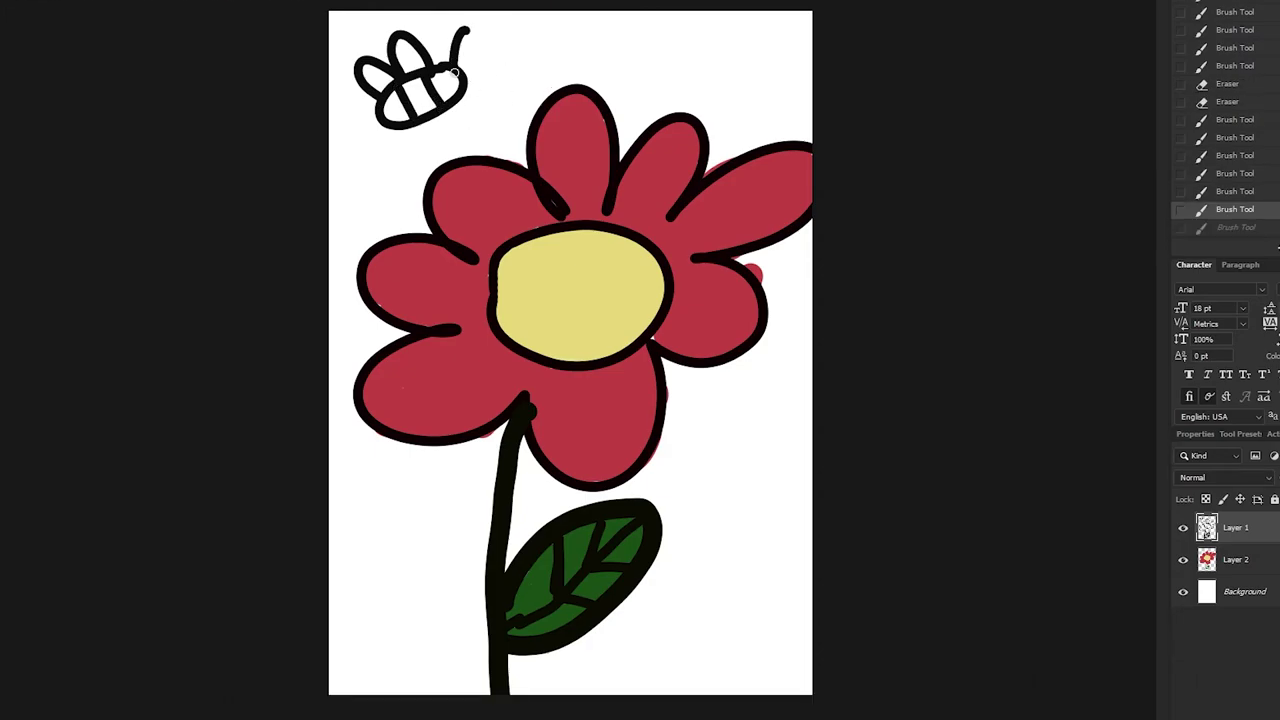
drag(456, 62, 485, 46)
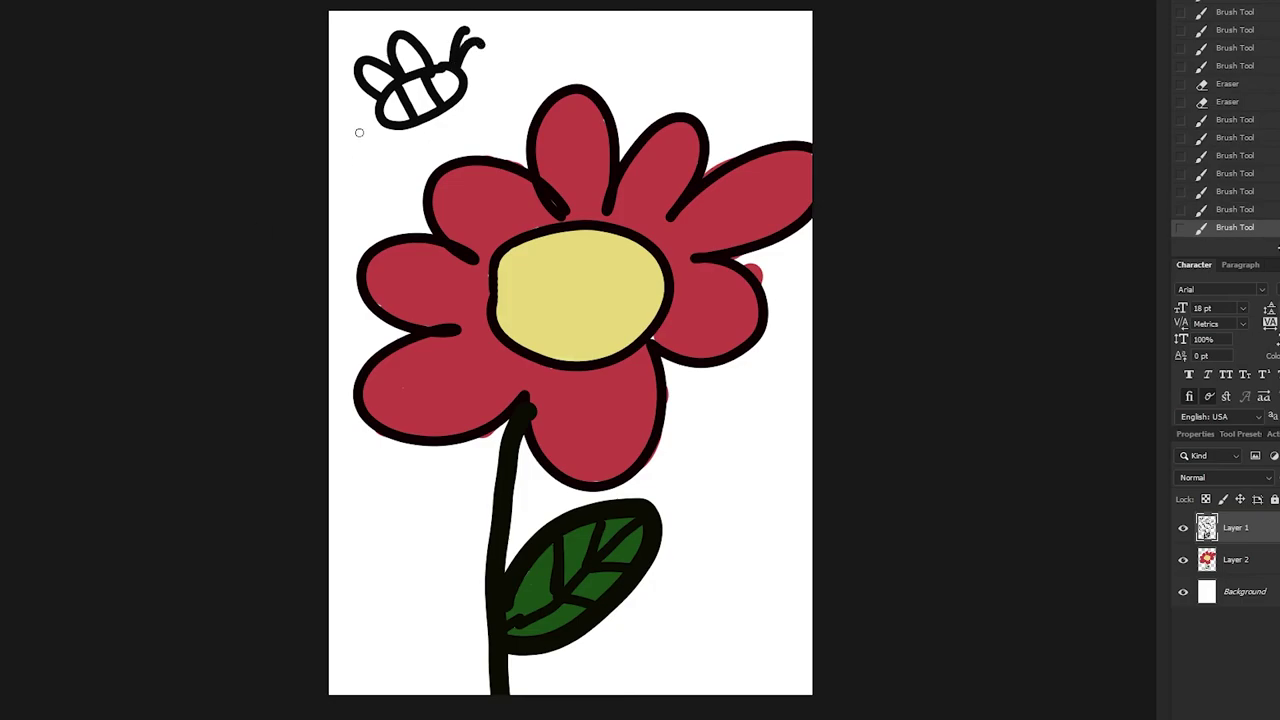
drag(362, 130, 372, 110)
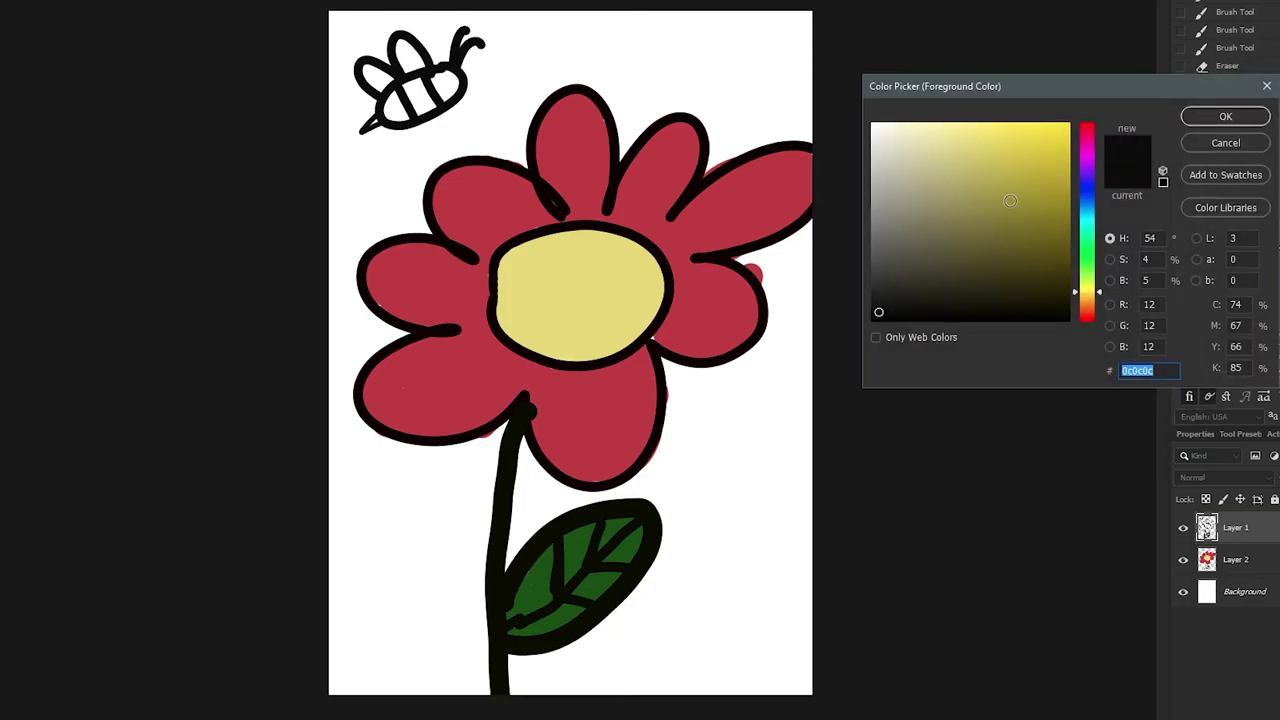
- Choose pale yellow as the foreground colour and paint the bee's body
click(952, 145)
drag(1094, 294, 1090, 286)
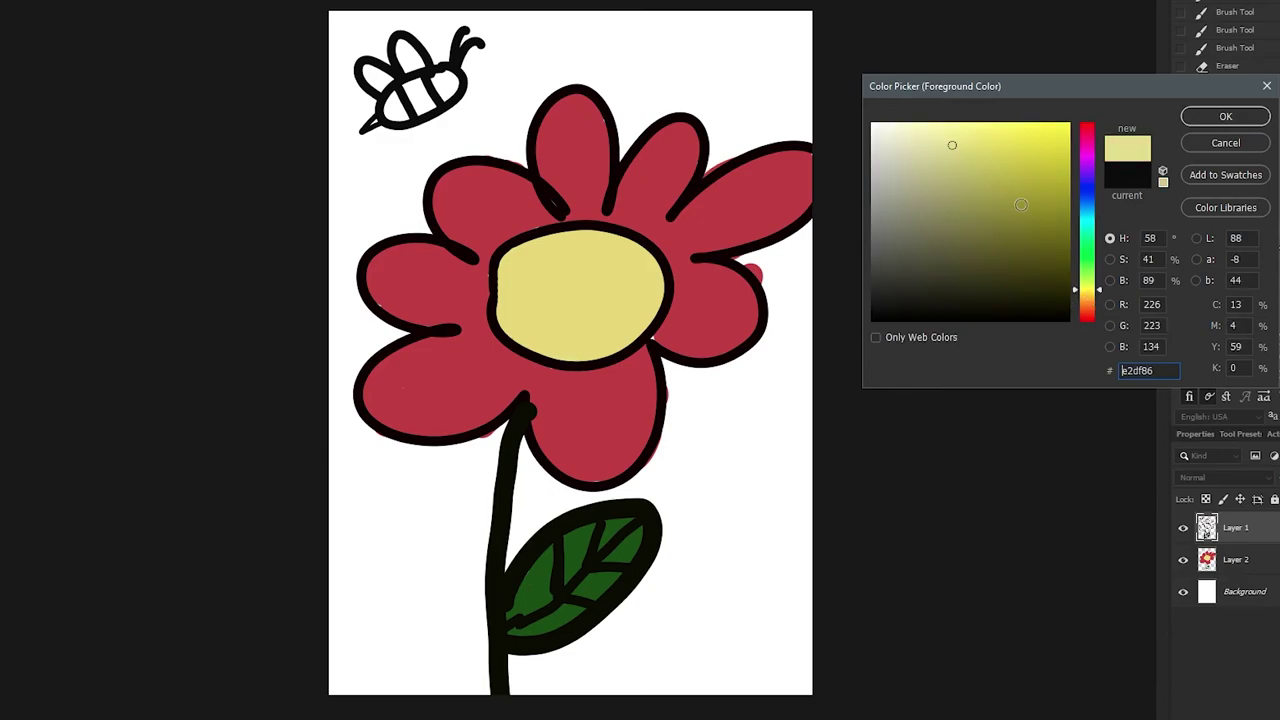
click(1000, 171)
click(1226, 116)
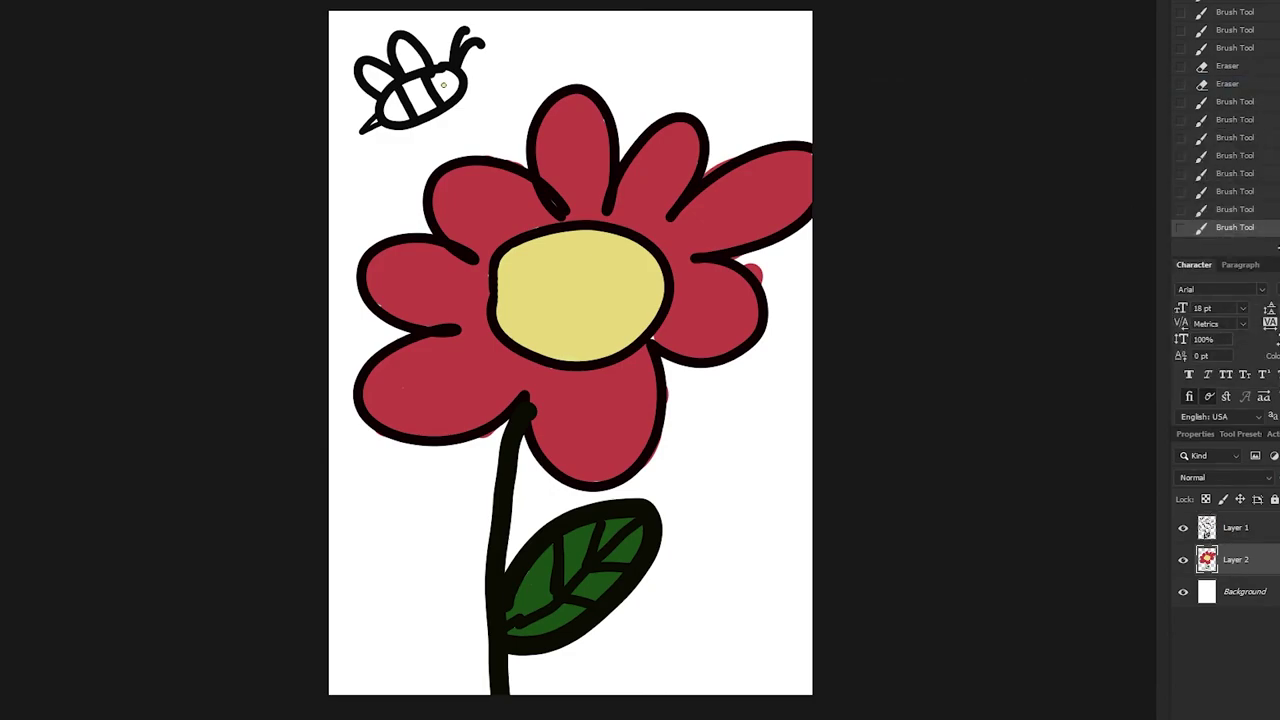
drag(443, 85, 395, 108)
key(ctrl+z)
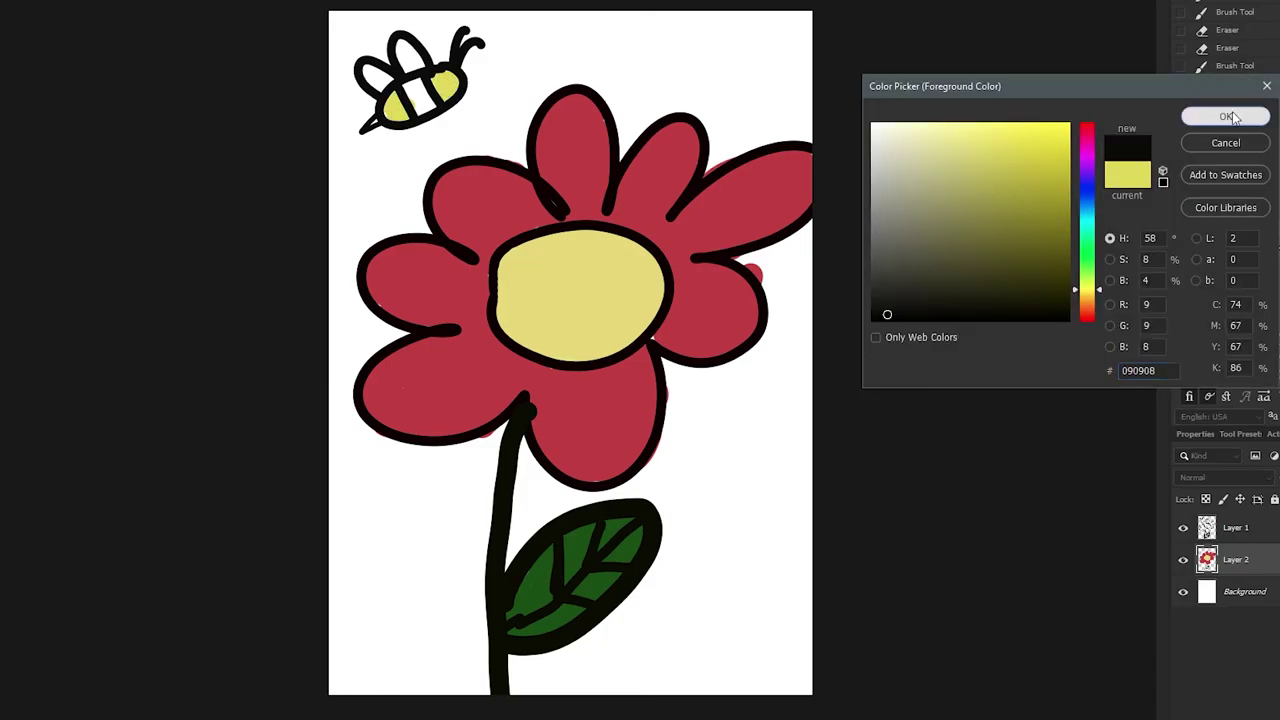
- Paint the bee's middle stripe solid black, then return to Layer 1
click(1223, 114)
click(420, 90)
mouse_move(408, 92)
mouse_down()
mouse_move(428, 100)
mouse_move(422, 112)
mouse_up()
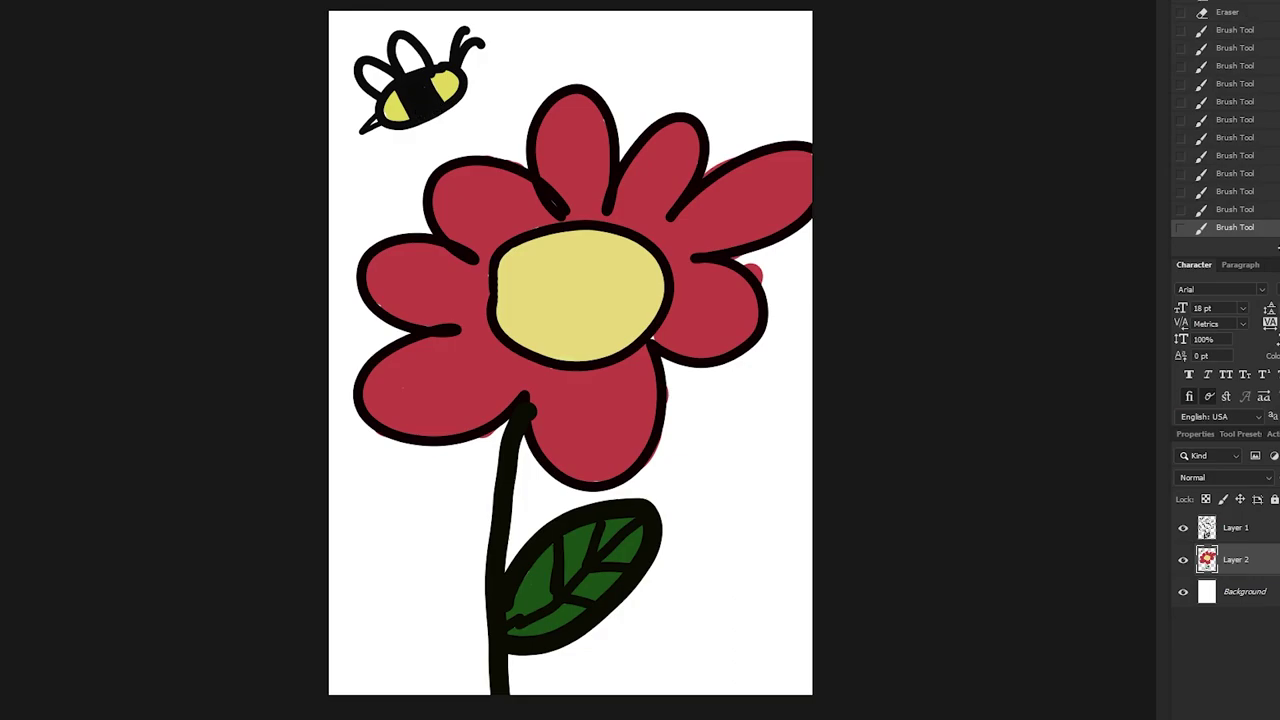
click(1252, 528)
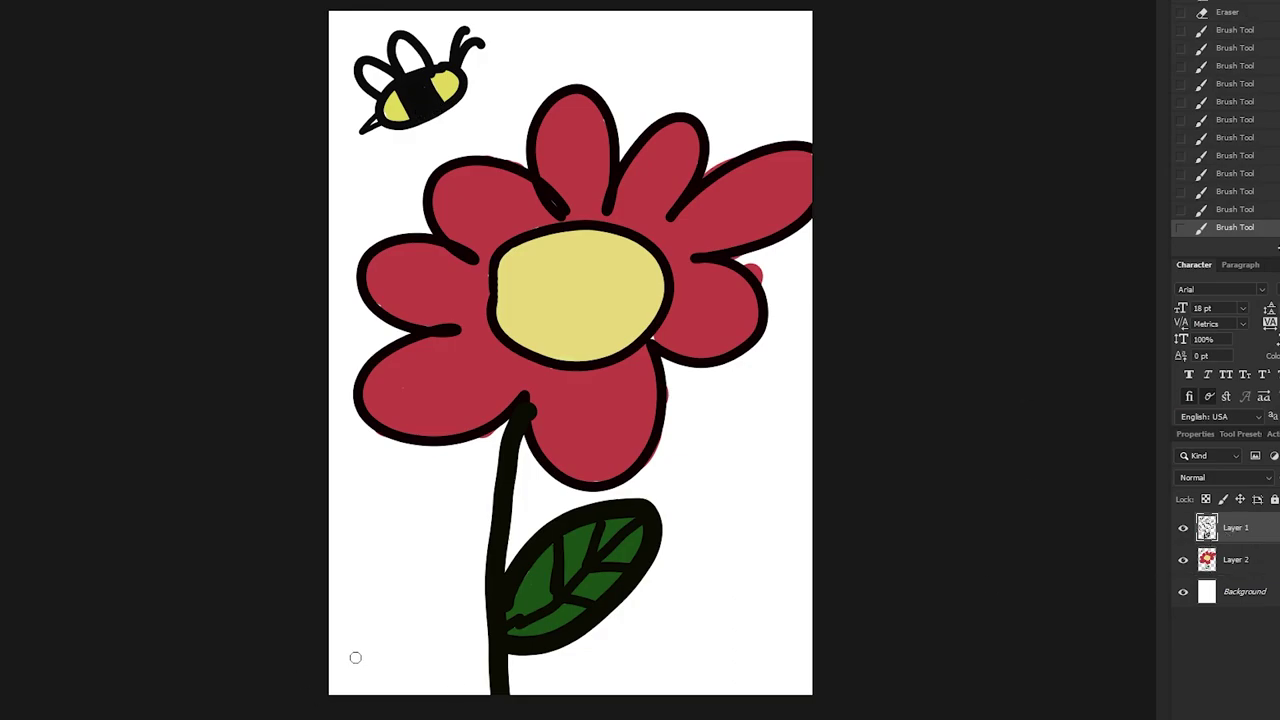
- Draw a black ground line along the canvas bottom and paint brown soil beneath it on Layer 2
scroll(343, 675, up, 1)
drag(335, 708, 812, 710)
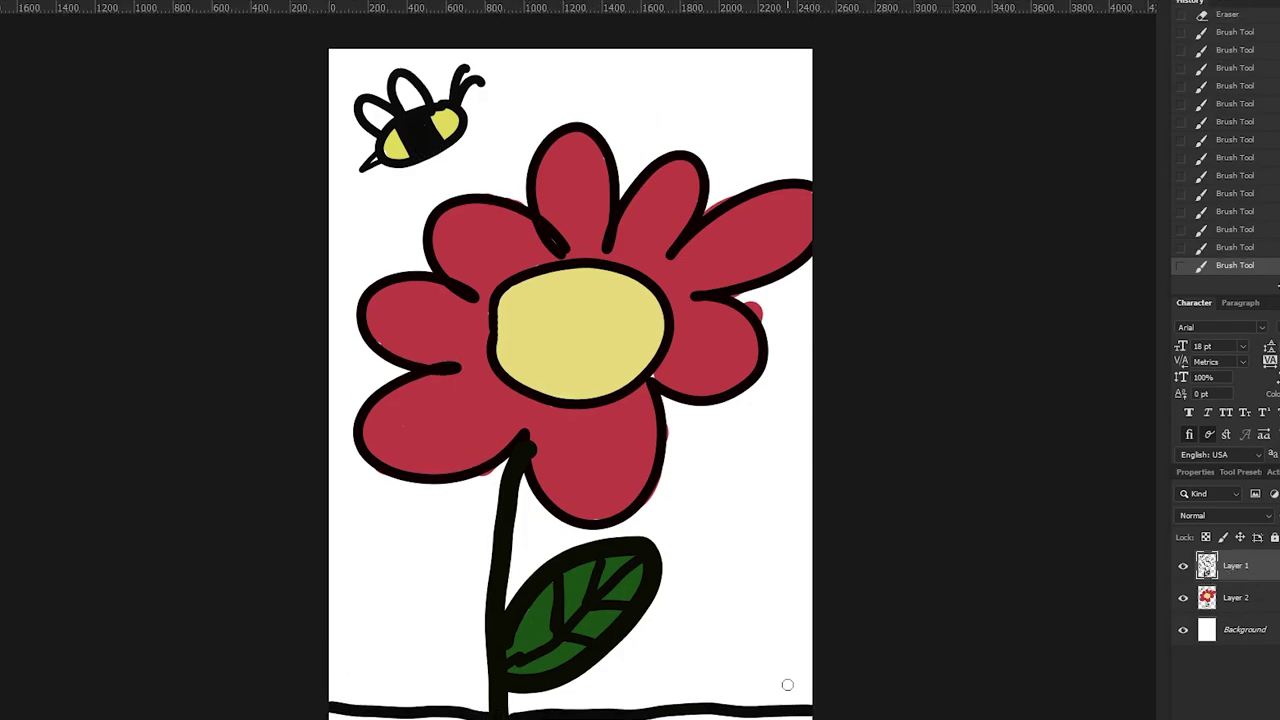
click(1225, 154)
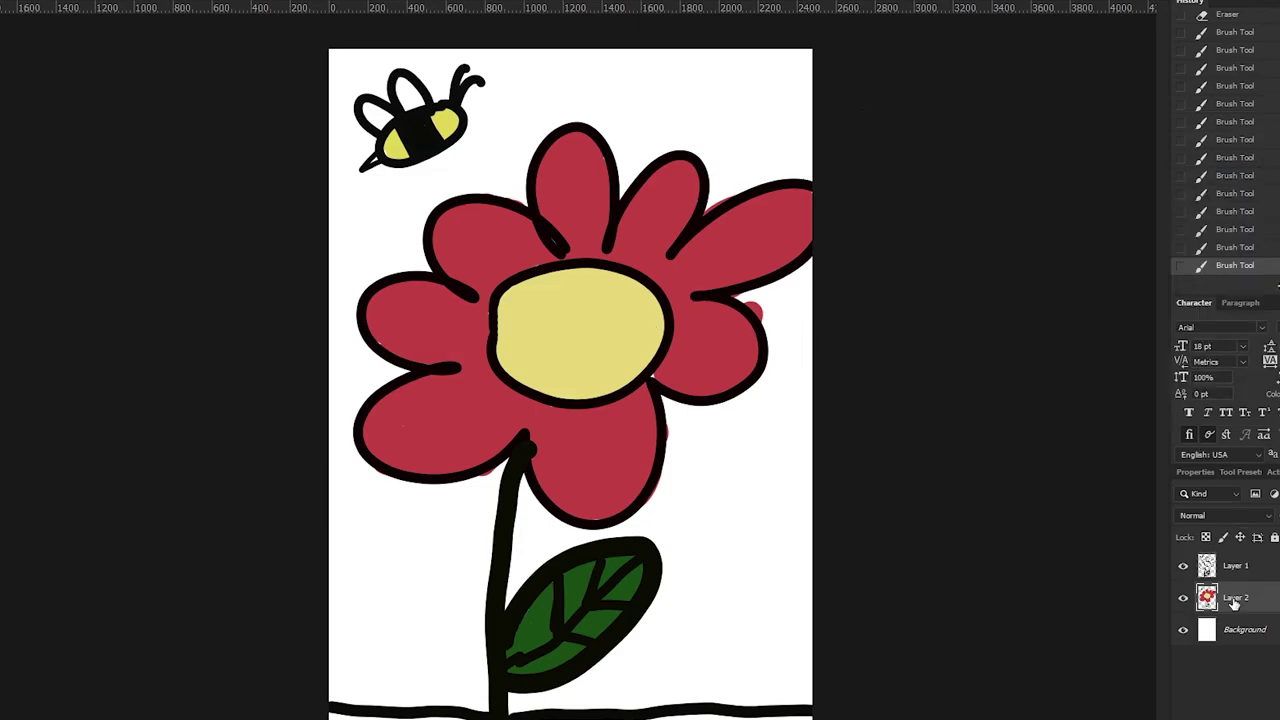
click(1235, 597)
drag(337, 588, 337, 664)
key(ctrl+z)
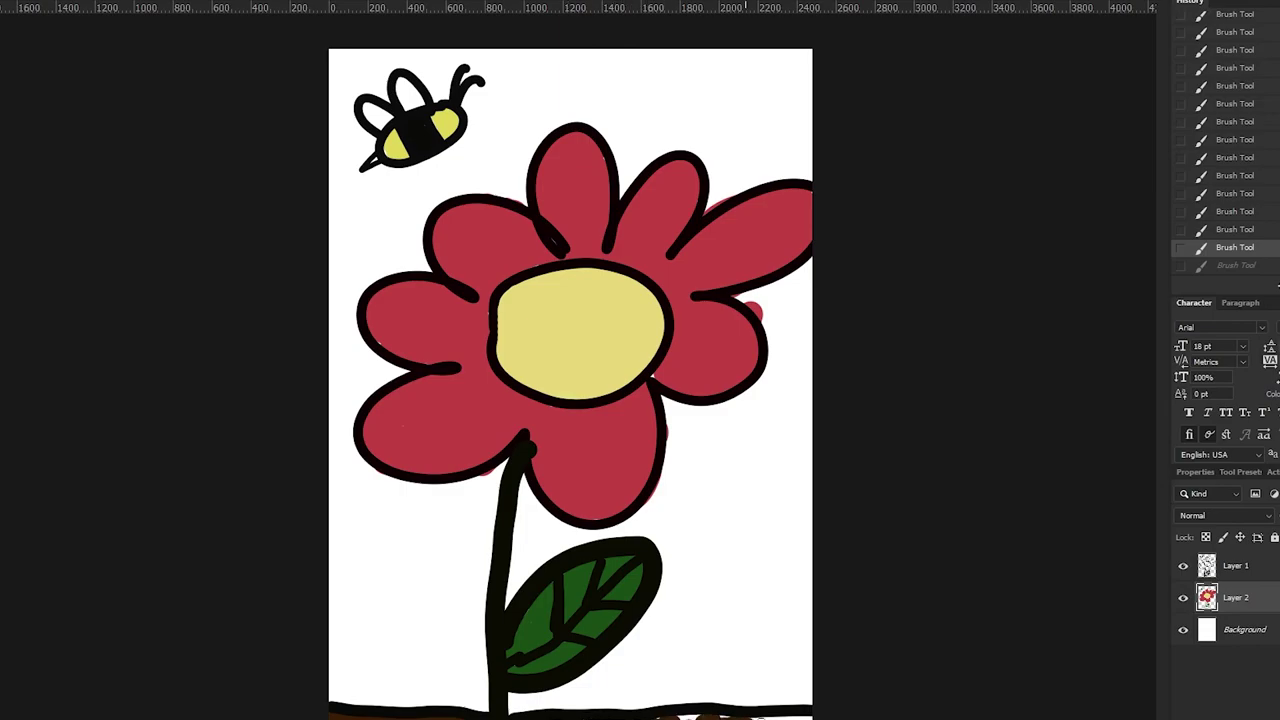
key(ctrl+shift+z)
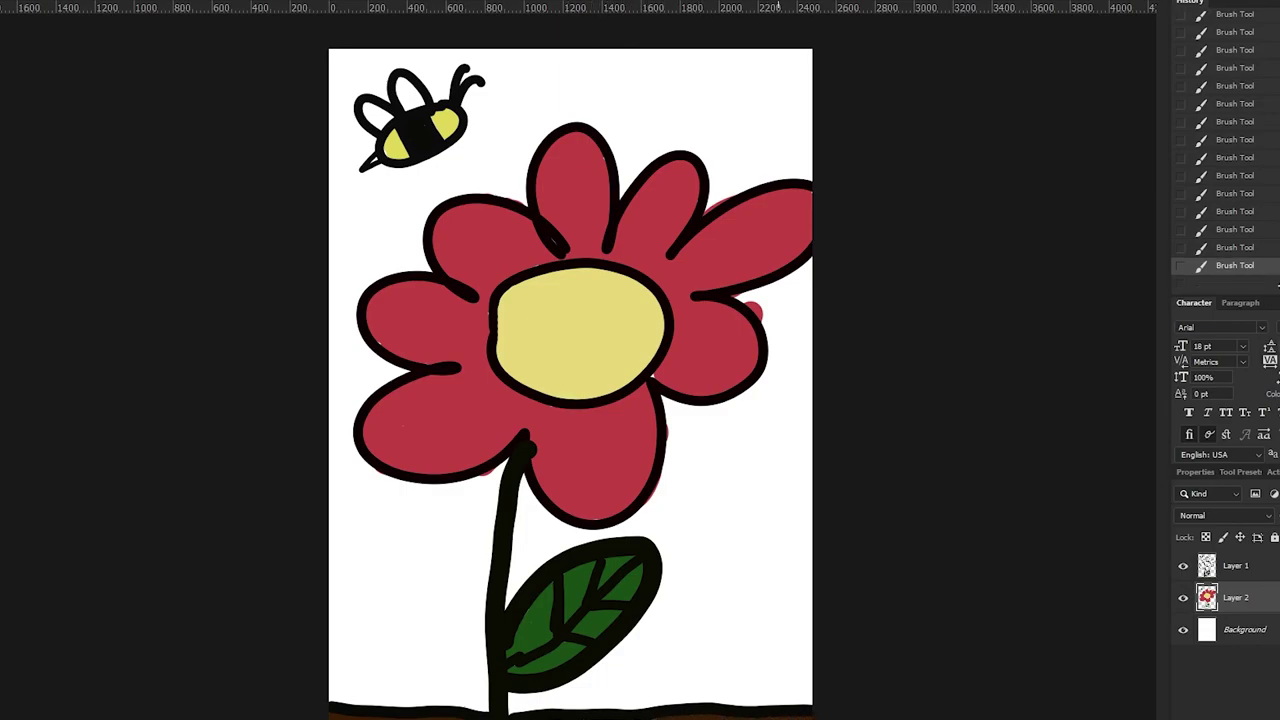
click(1235, 565)
- Erase the stray red speck beside the right petals on Layer 2
click(8, 485)
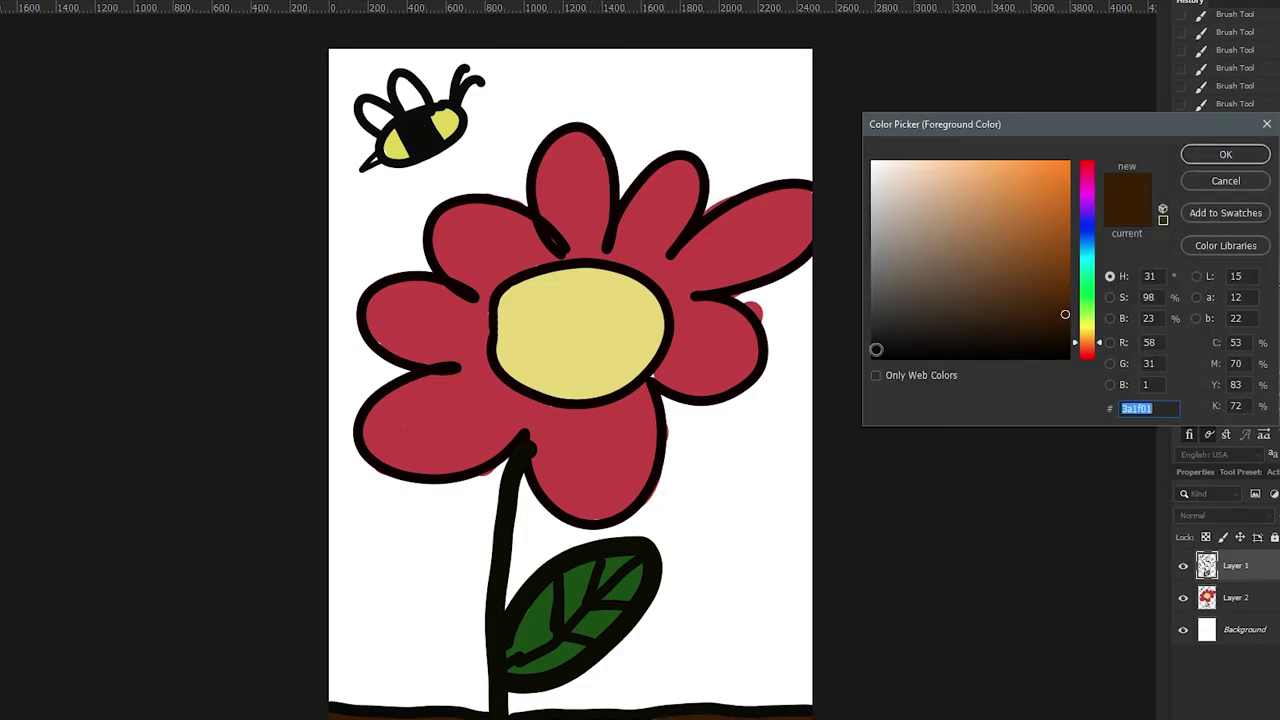
key(Return)
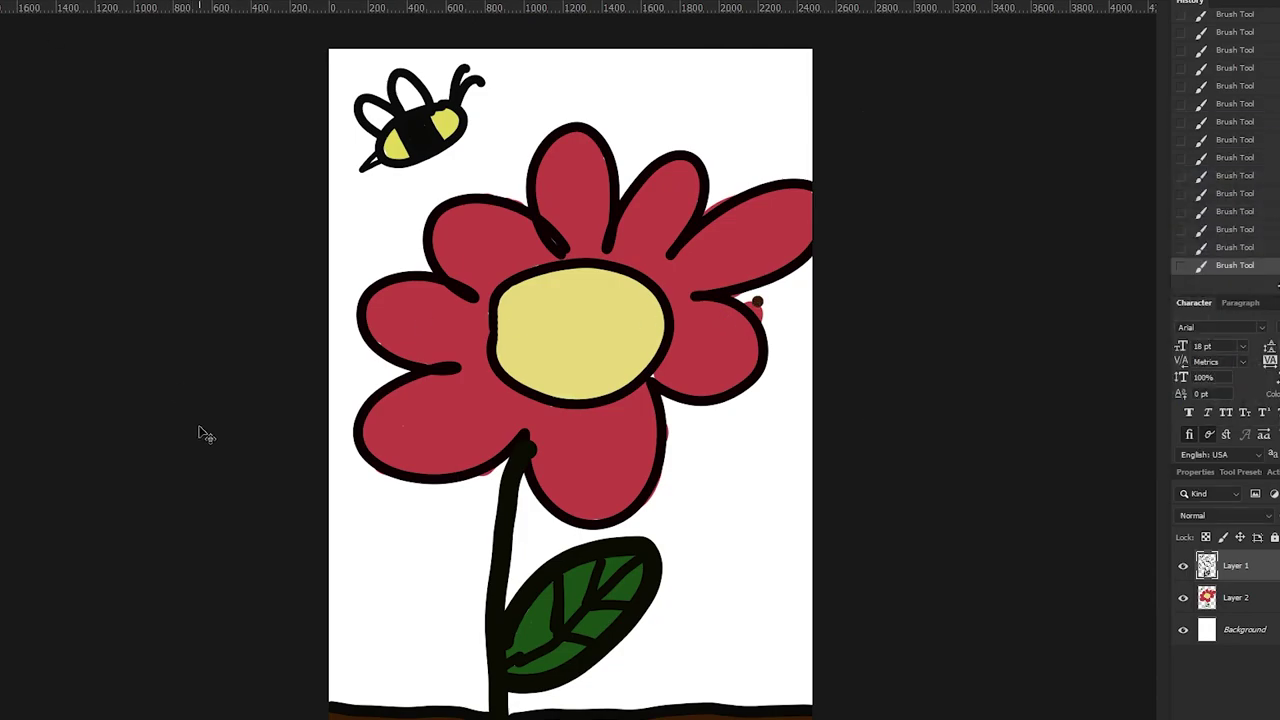
key(e)
click(1235, 597)
click(757, 302)
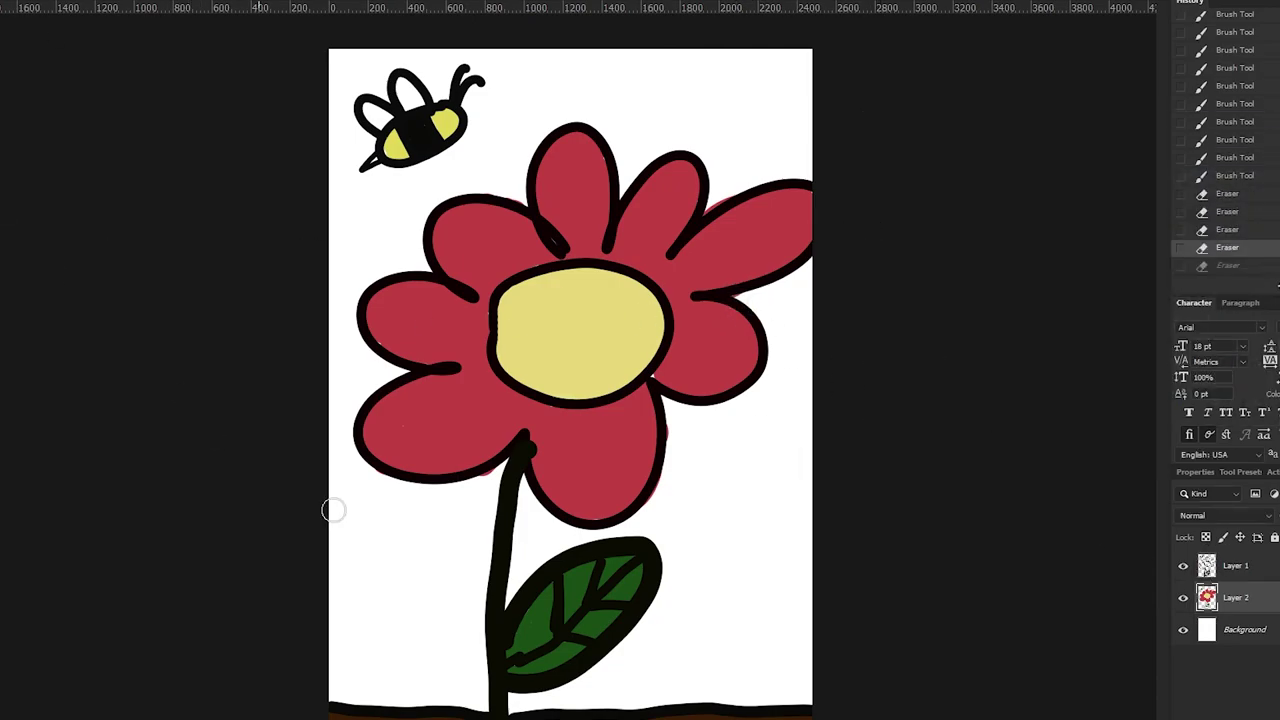